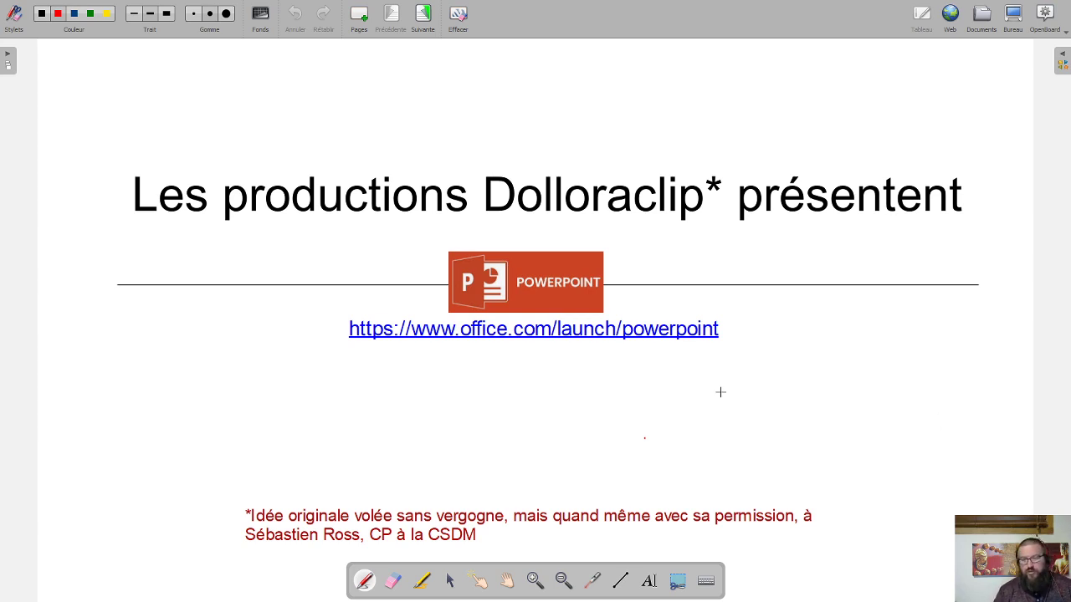
- Advance OpenBoard to the series overview page listing Videos 1–5
left_click(430, 15)
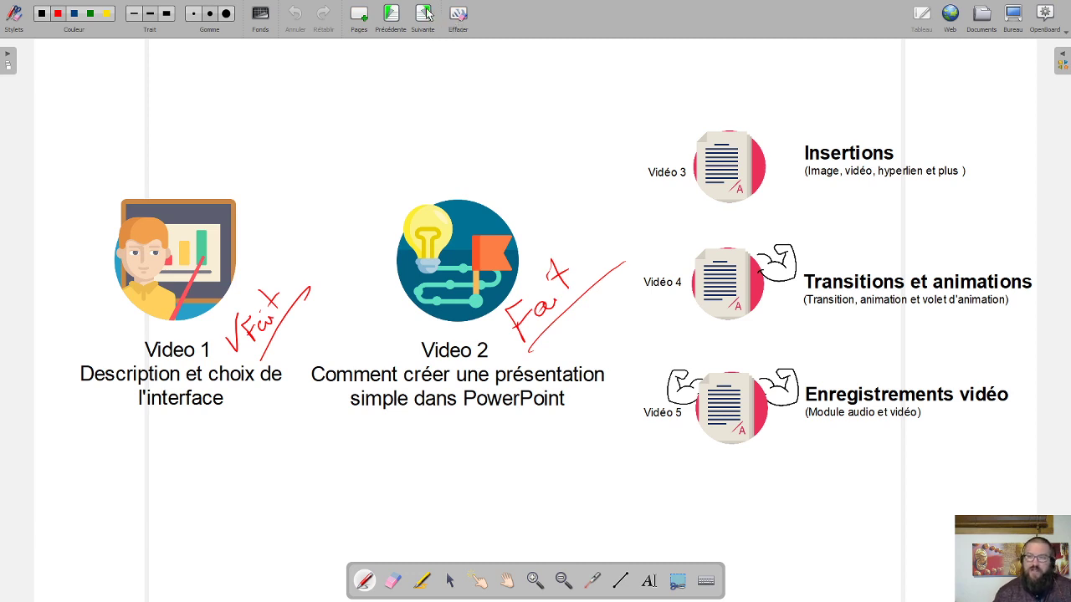
- End the PowerPoint slide show and display slide 1, 'Ma presentation – Introduction à PowerPoint'
left_click(1015, 22)
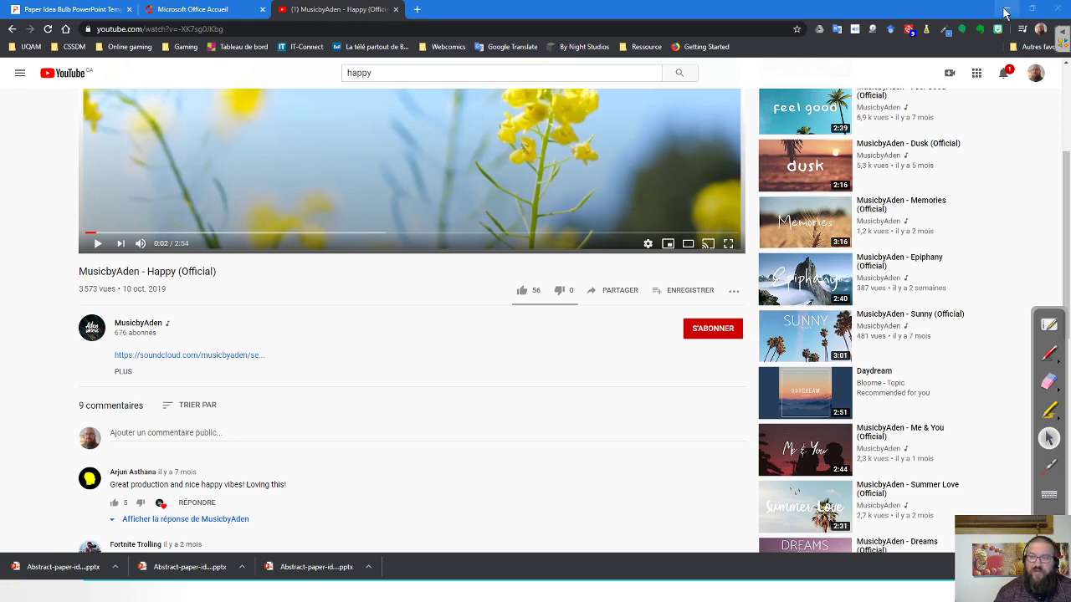
left_click(1004, 10)
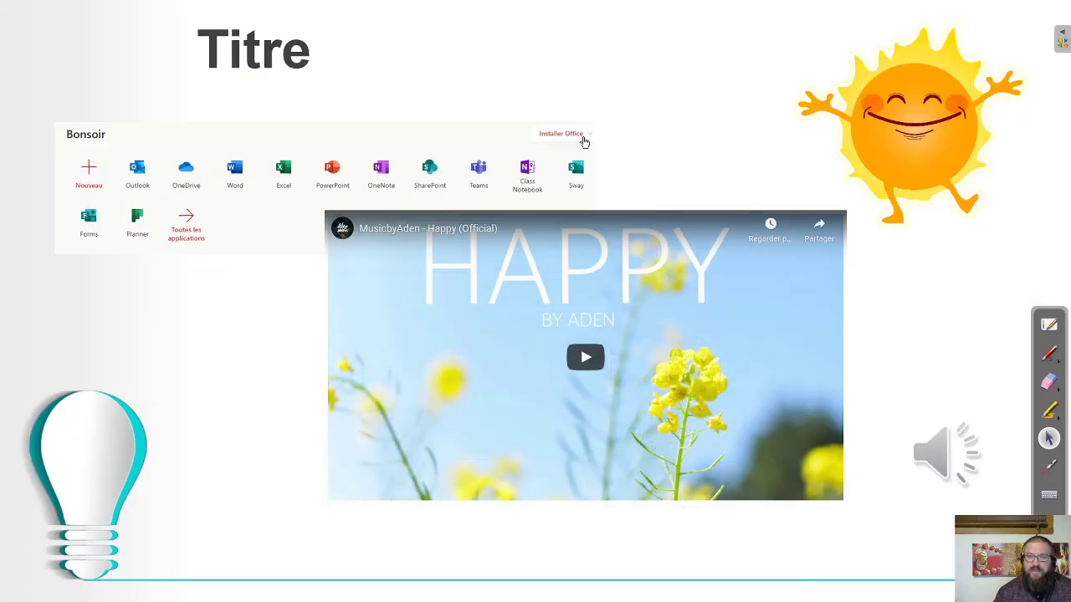
key("Escape")
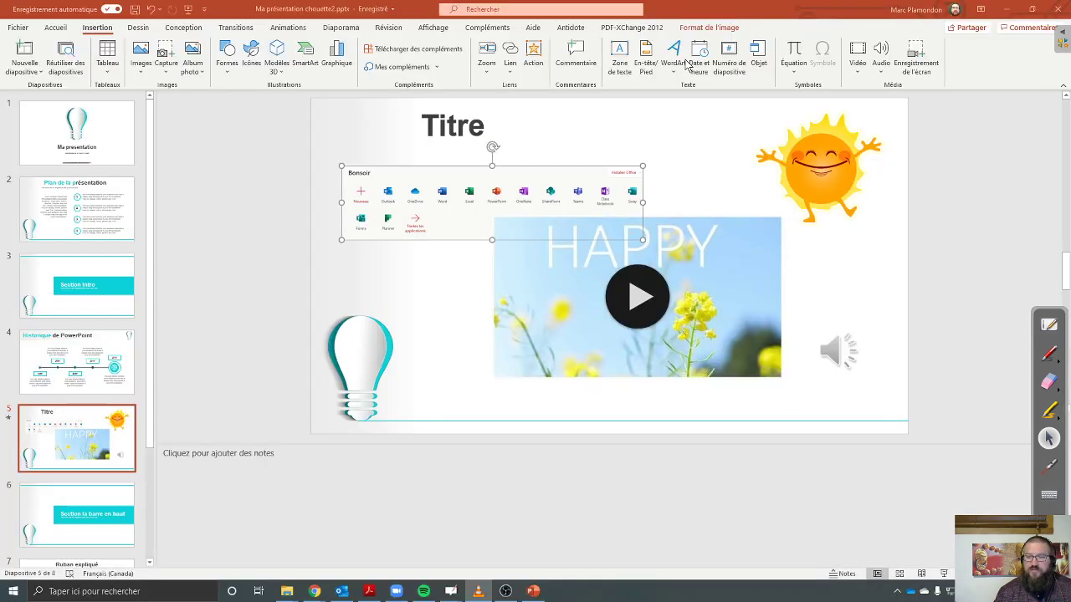
left_click(95, 140)
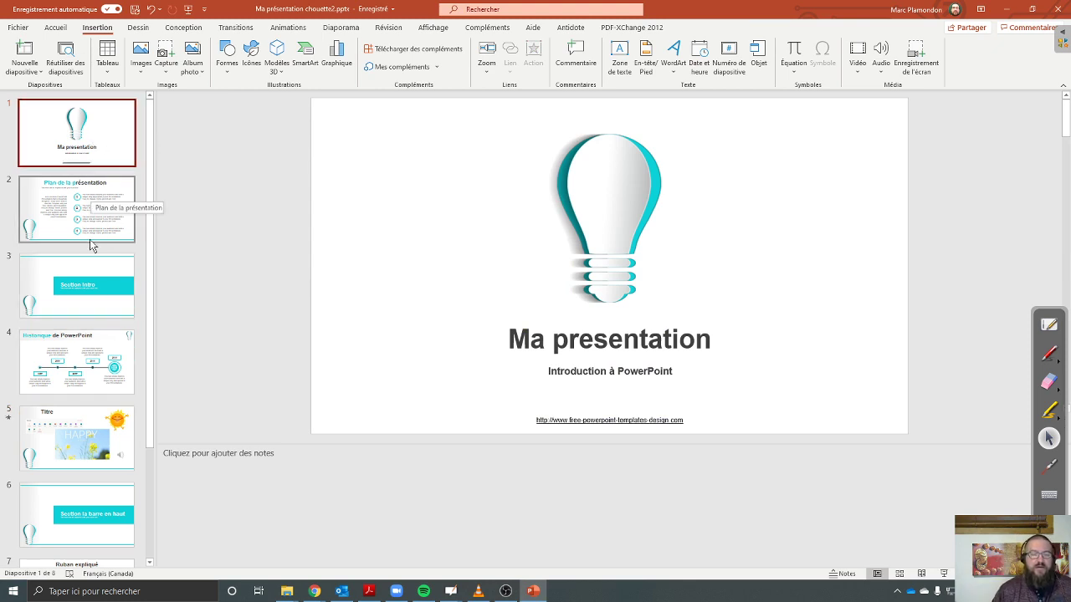
- Insert a new slide after slide 2 titled 'Test', then outline the insert commands
right_click(84, 250)
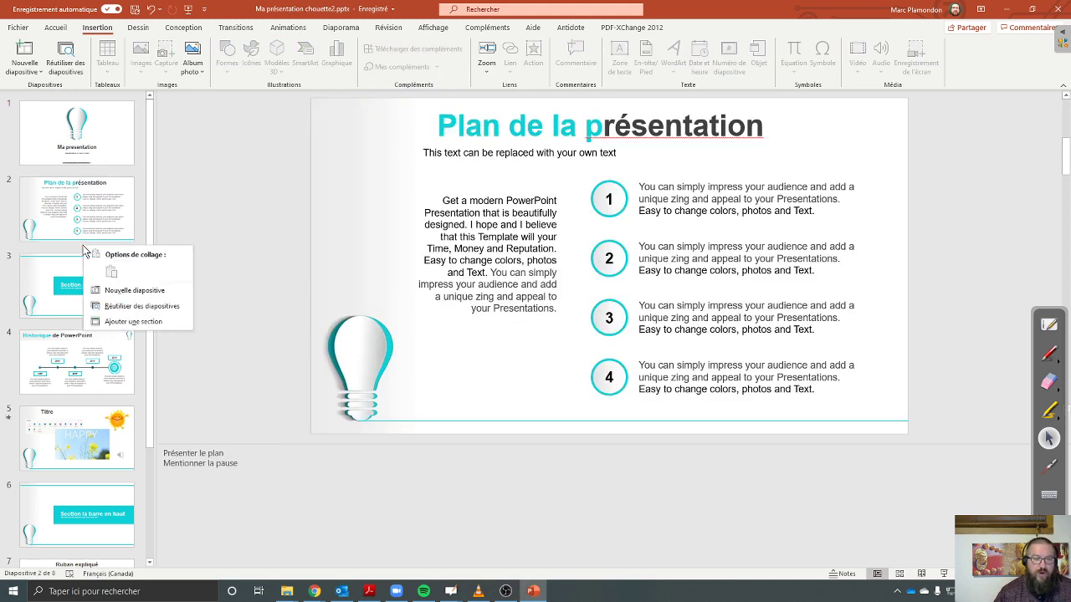
left_click(137, 292)
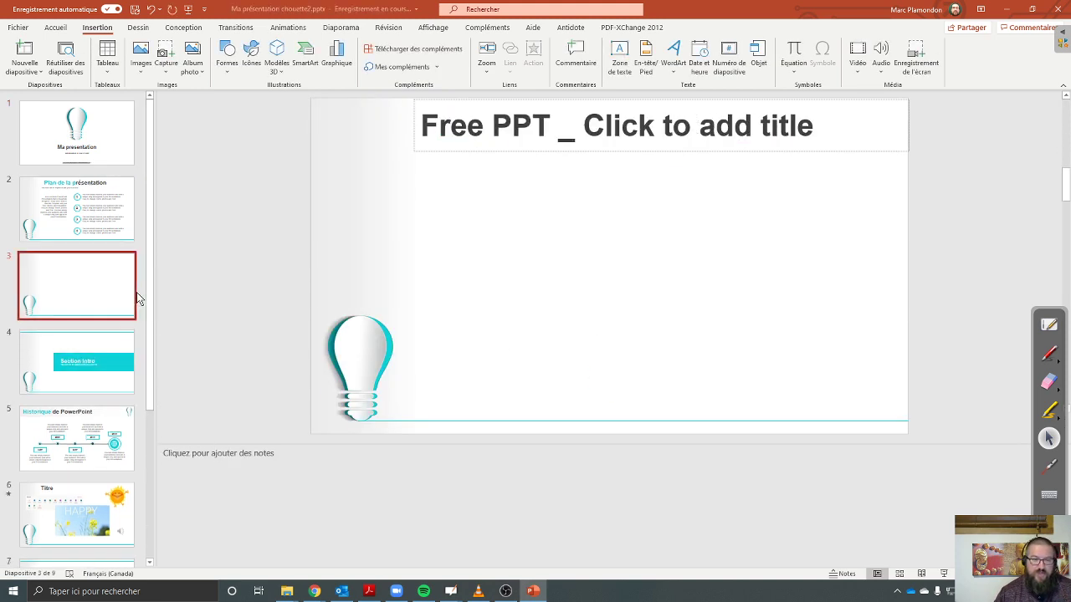
left_click(705, 141)
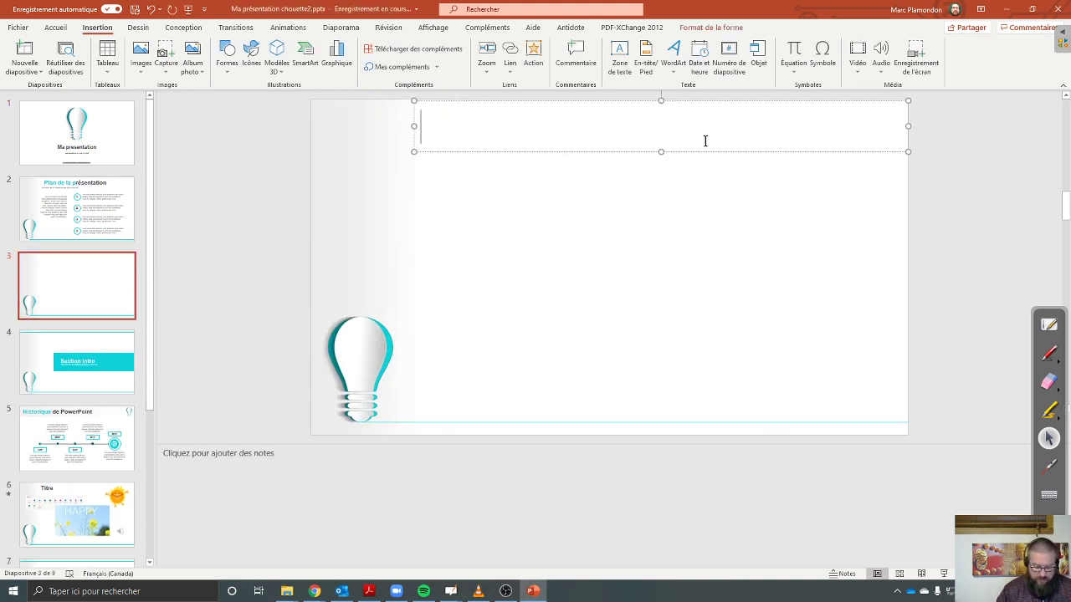
type("Test")
left_click(540, 228)
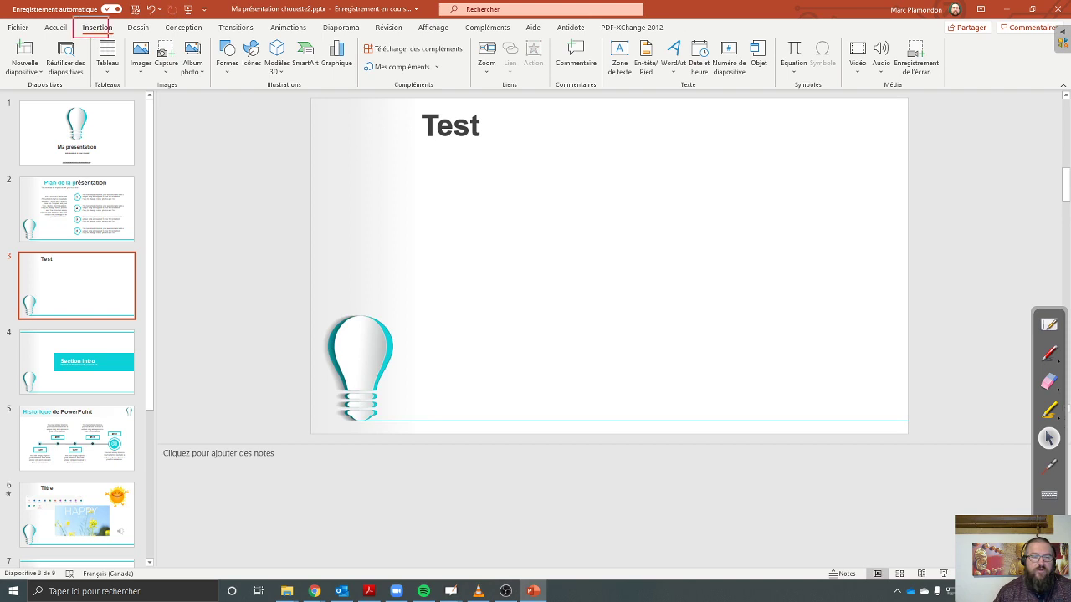
mouse_move(72, 18)
left_mouse_down()
mouse_move(124, 33)
mouse_move(960, 82)
left_mouse_up()
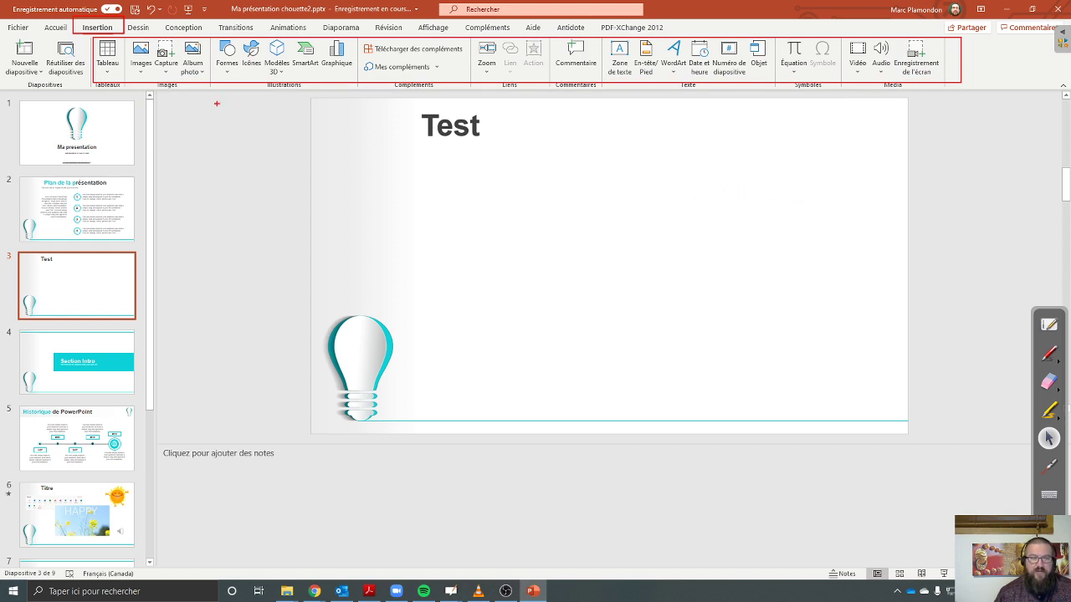
- Open the Images > Cet appareil picture browser and close it without inserting anything
key("Escape")
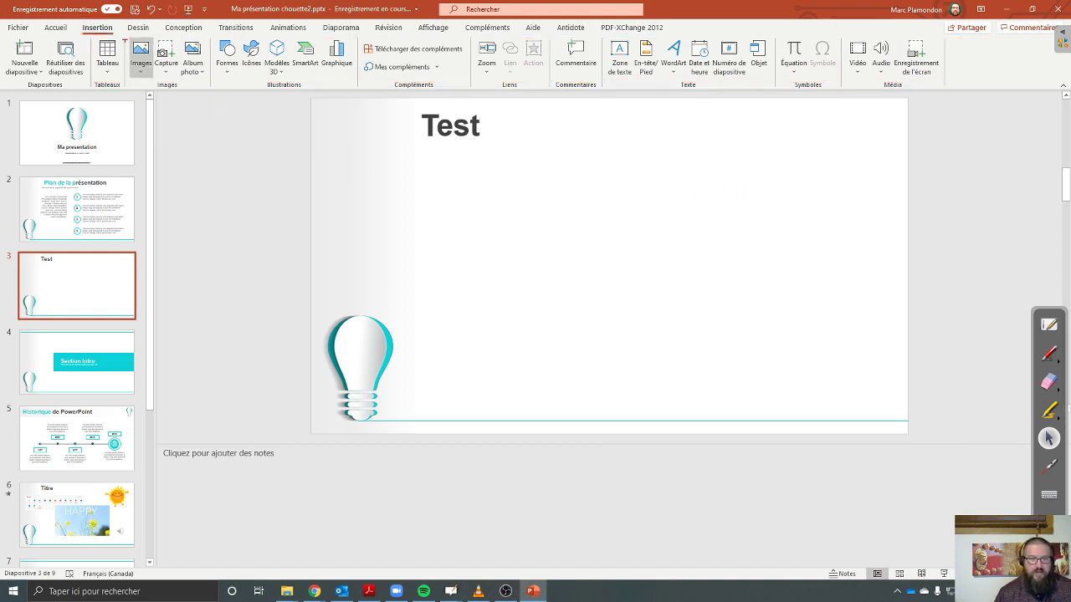
left_click_drag(124, 31, 211, 84)
key("Escape")
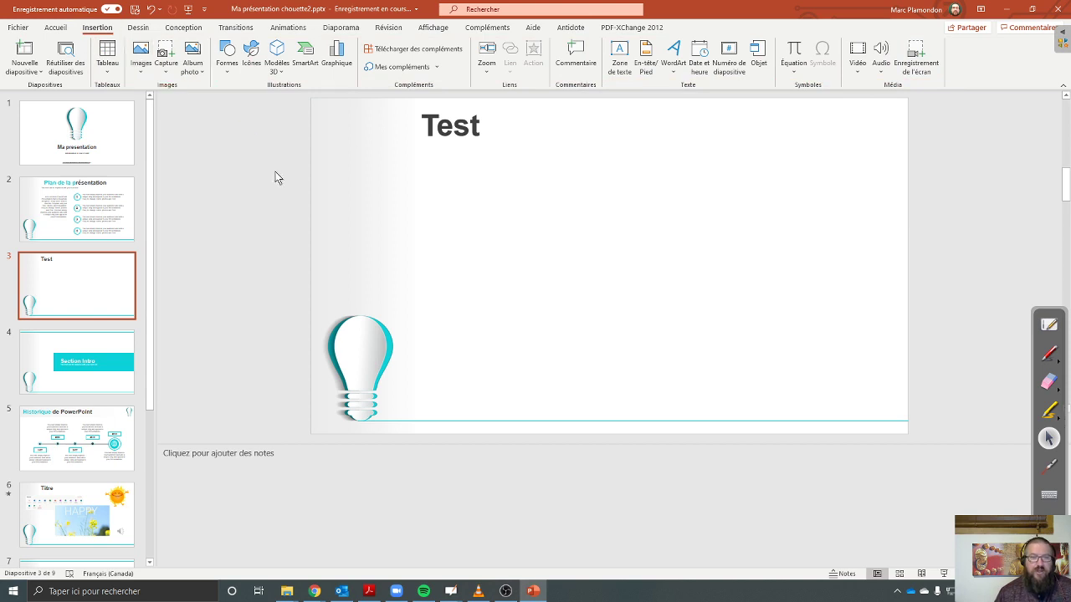
left_click(142, 72)
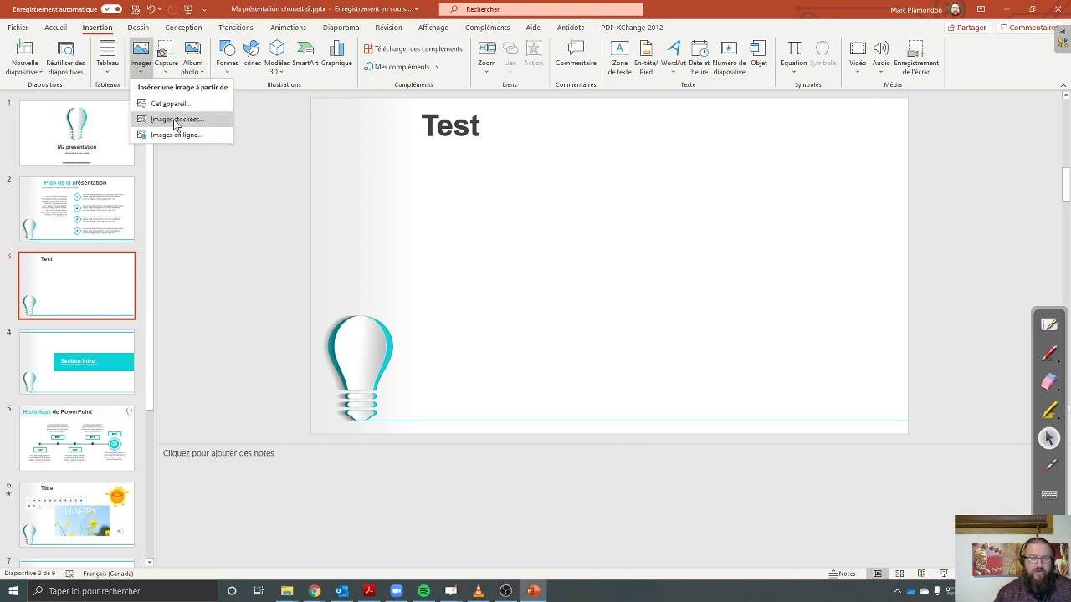
left_click(175, 107)
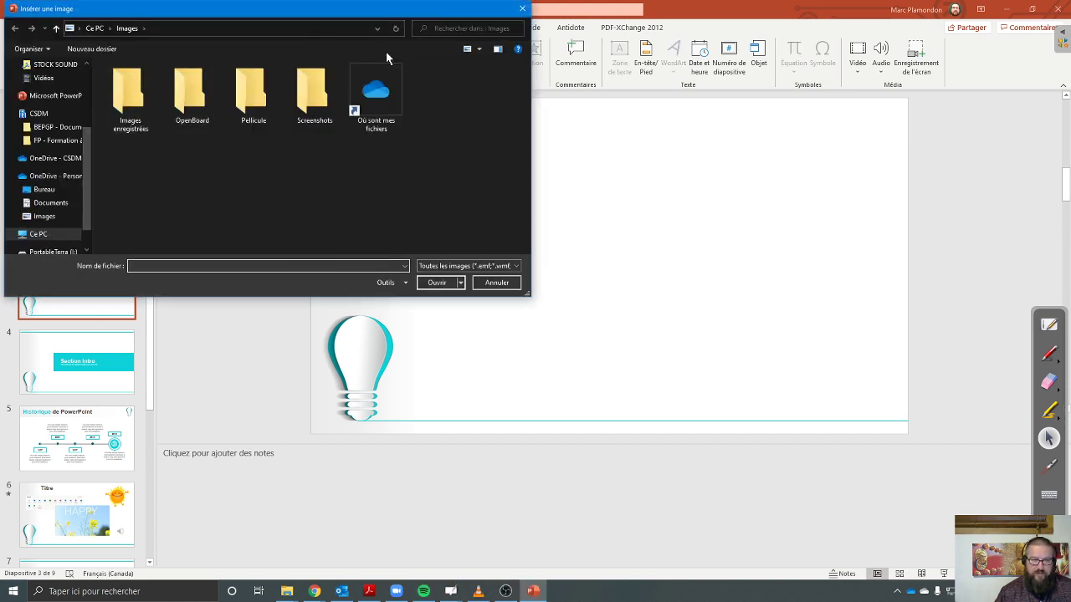
left_click(522, 8)
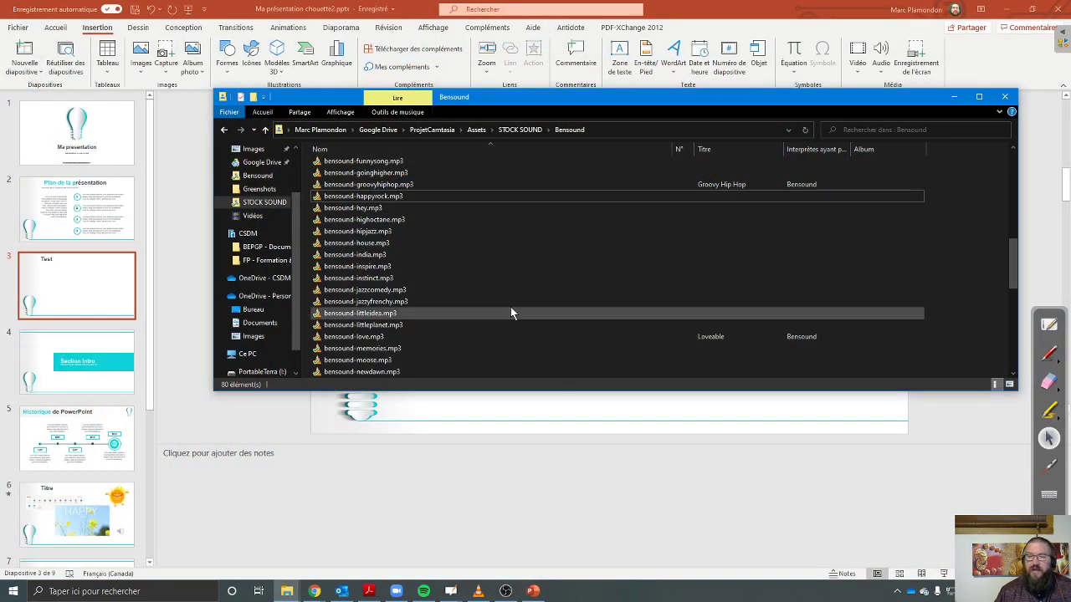
- Browse to Assets > STOCK IMAGE > FLATICON > Flat Circular-Teamwork > png and drag 001-employee-3.png onto slide 3
left_click(266, 202)
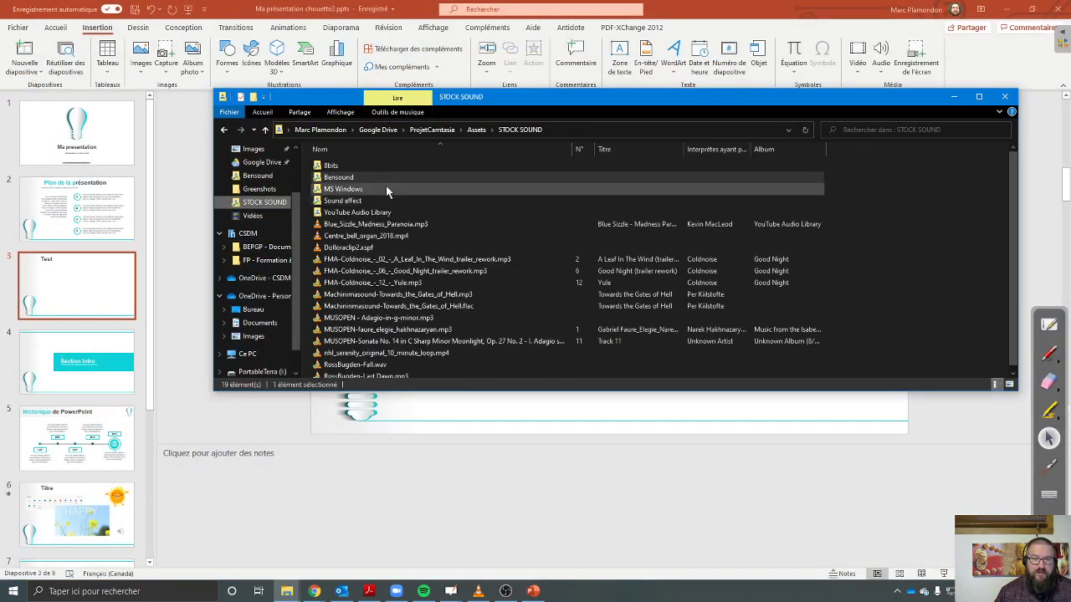
left_click(475, 130)
double_click(344, 166)
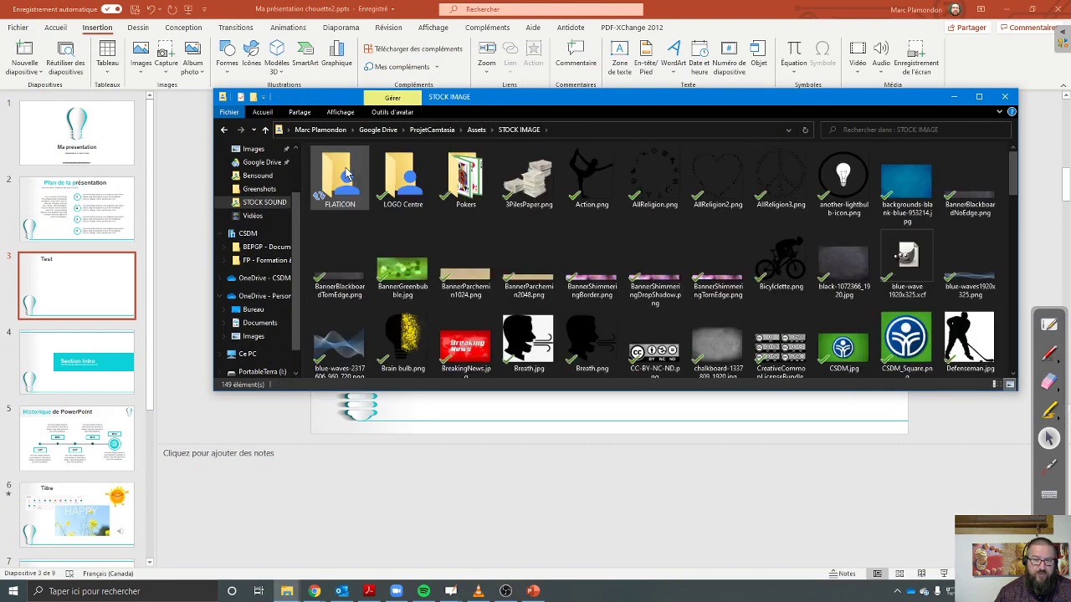
double_click(341, 171)
left_click_drag(417, 106, 828, 77)
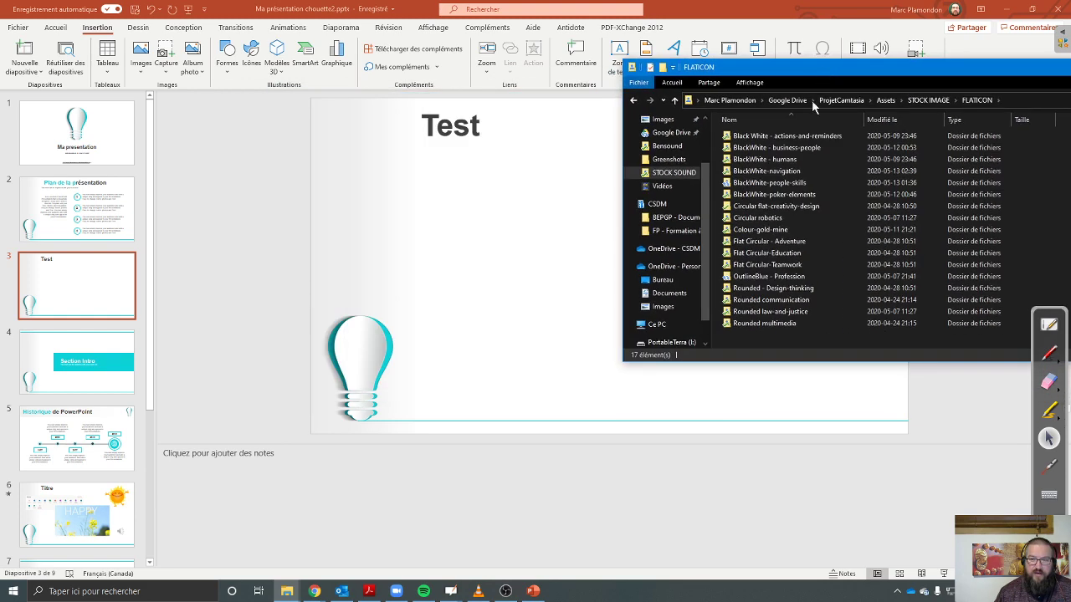
double_click(768, 264)
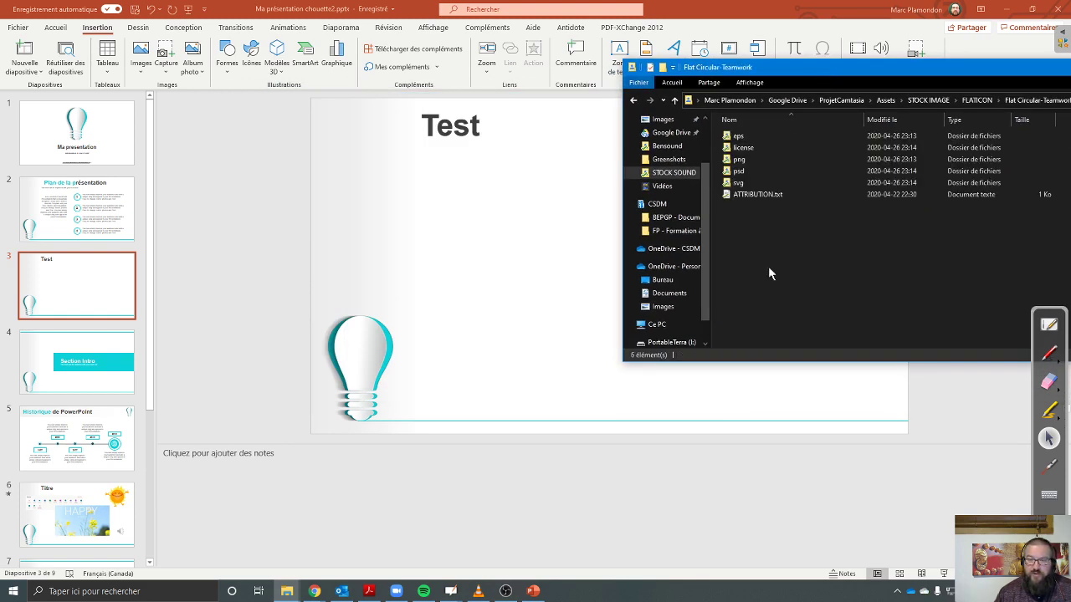
left_click(738, 160)
double_click(738, 161)
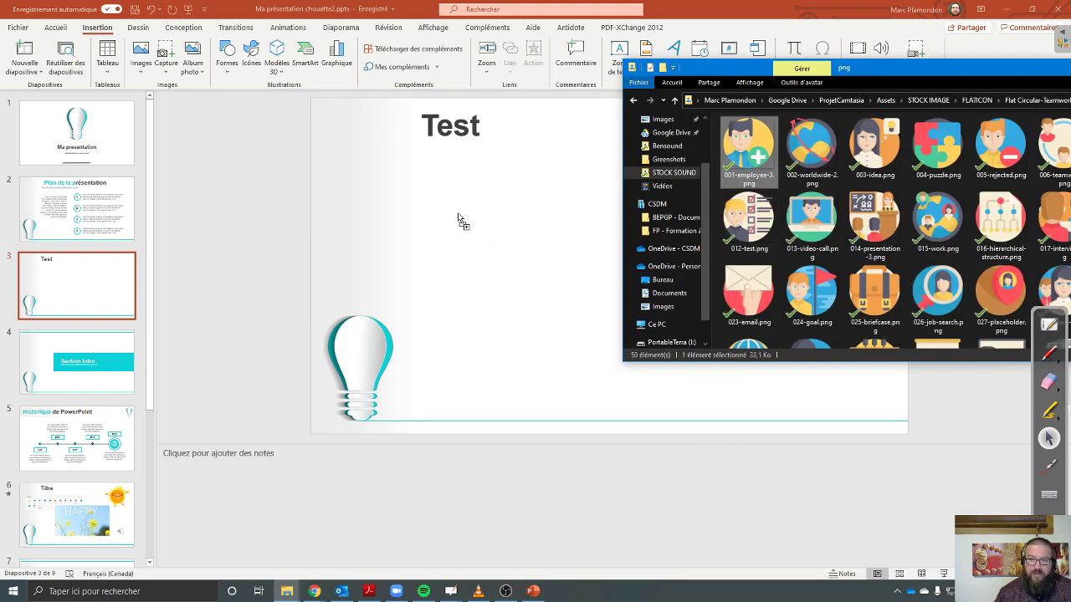
left_click_drag(459, 220, 461, 215)
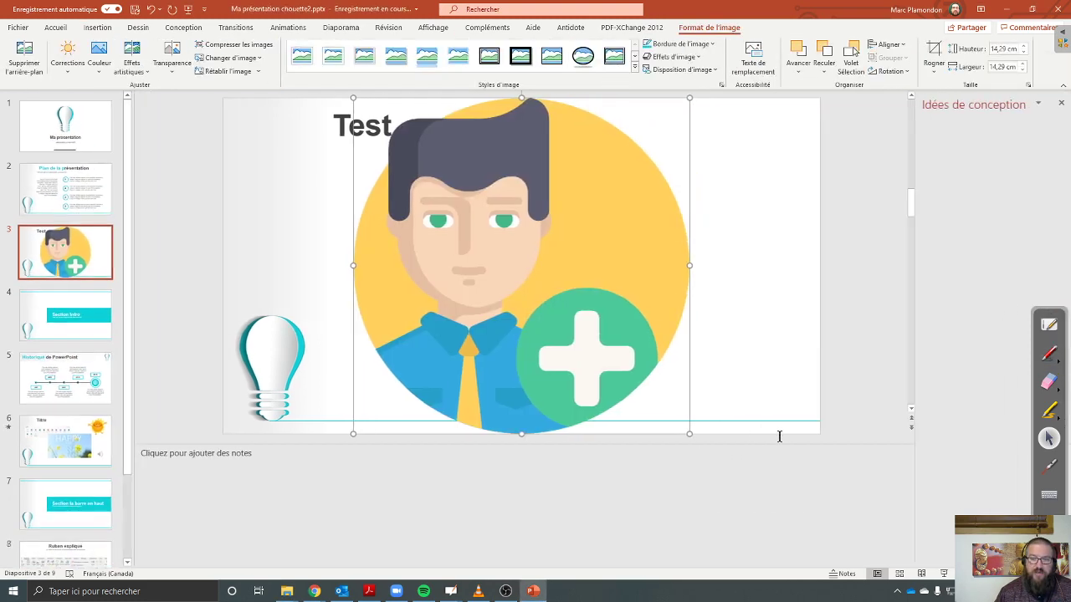
- Shrink the employee icon to 4.2 cm and move it to the slide's right side
left_click_drag(687, 434, 502, 251)
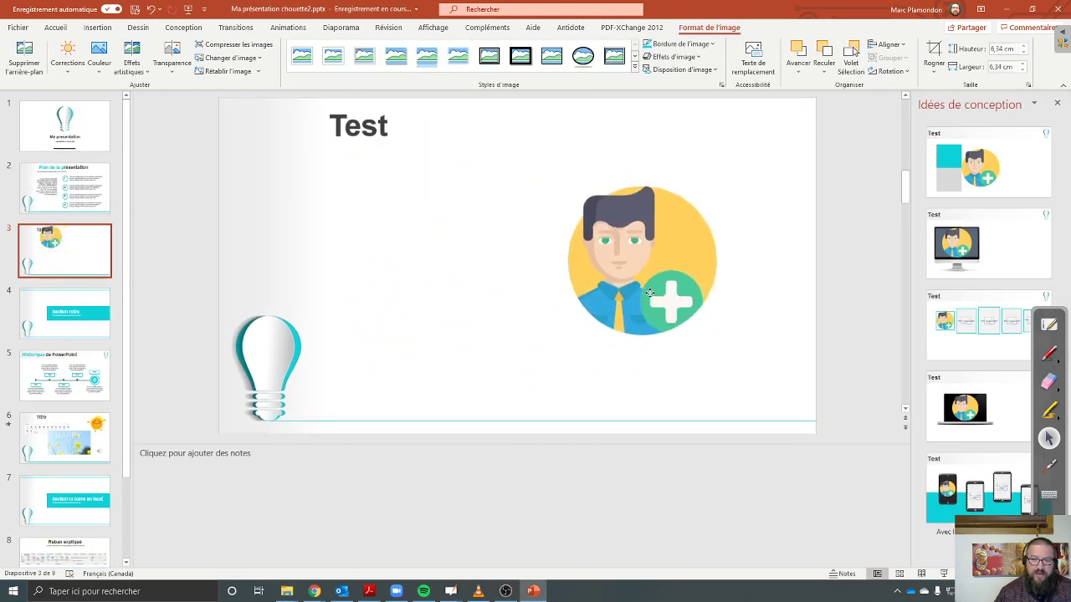
left_click_drag(387, 203, 684, 307)
left_click_drag(641, 350, 694, 299)
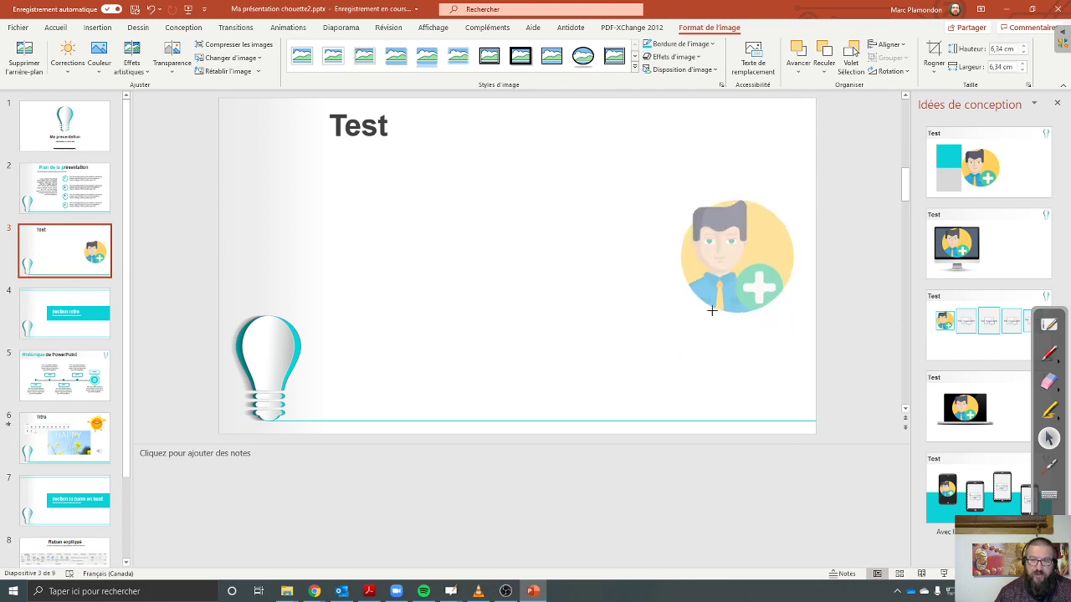
- Close the alternative text and design suggestions side panes
left_click(708, 296)
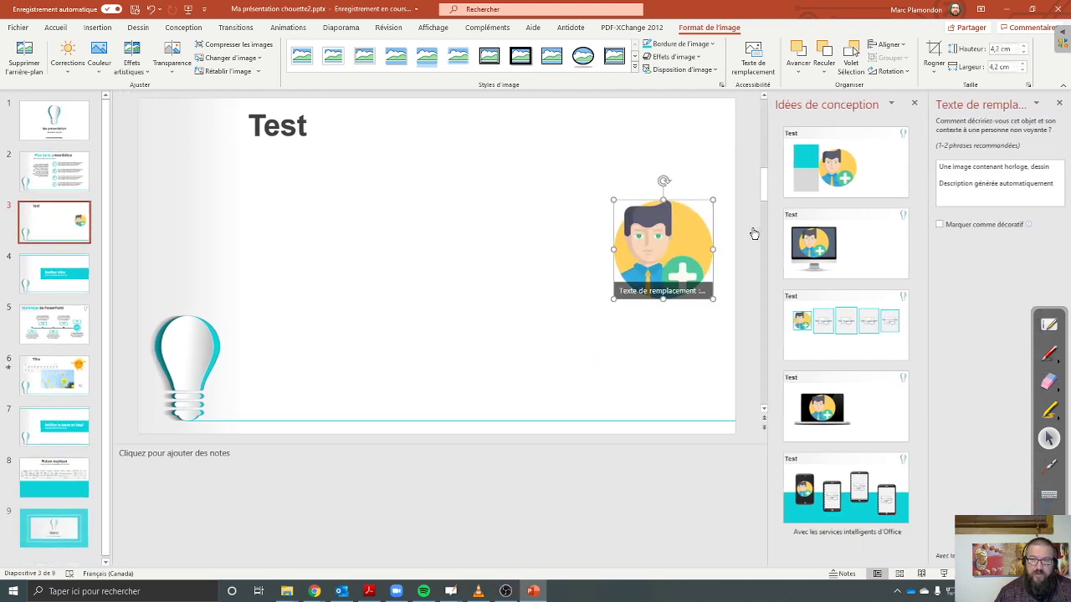
left_click(1058, 106)
left_click(1058, 106)
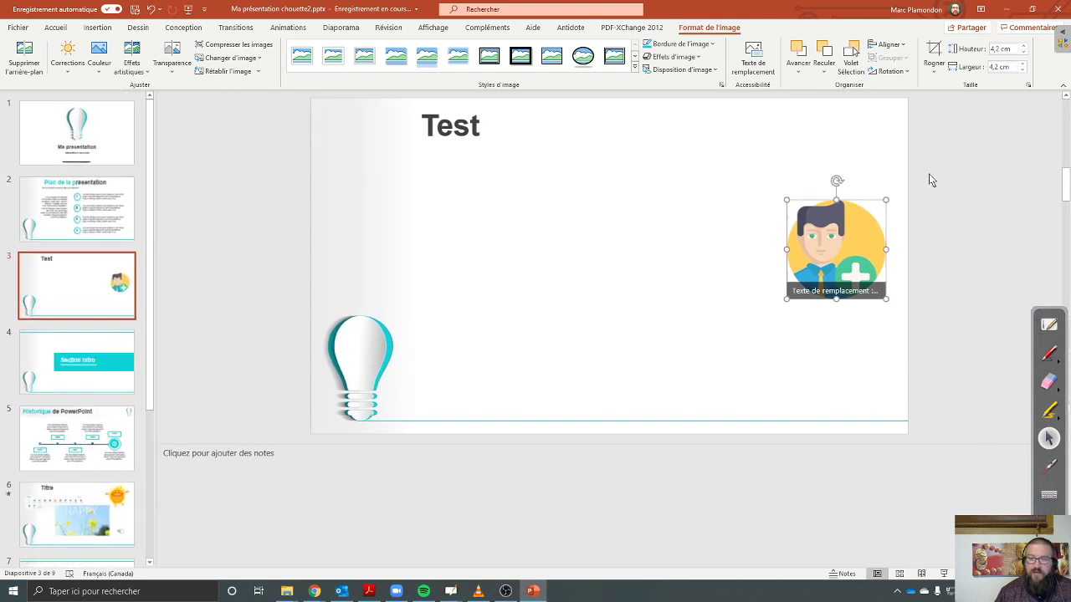
left_click(97, 30)
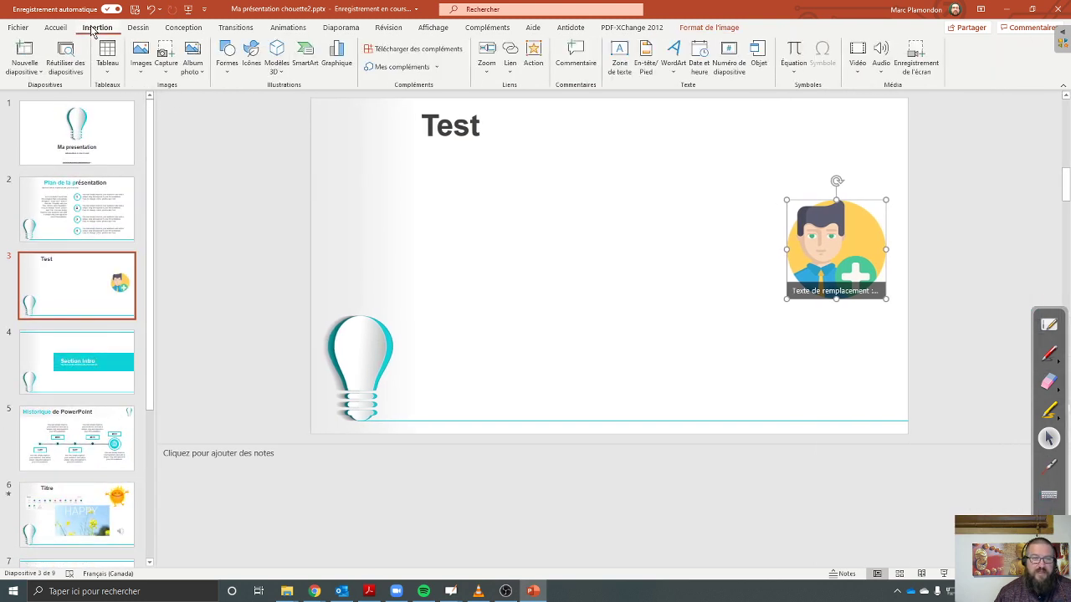
- Search online pictures for 'soleil', look at the filter options, and close without inserting
left_click(139, 75)
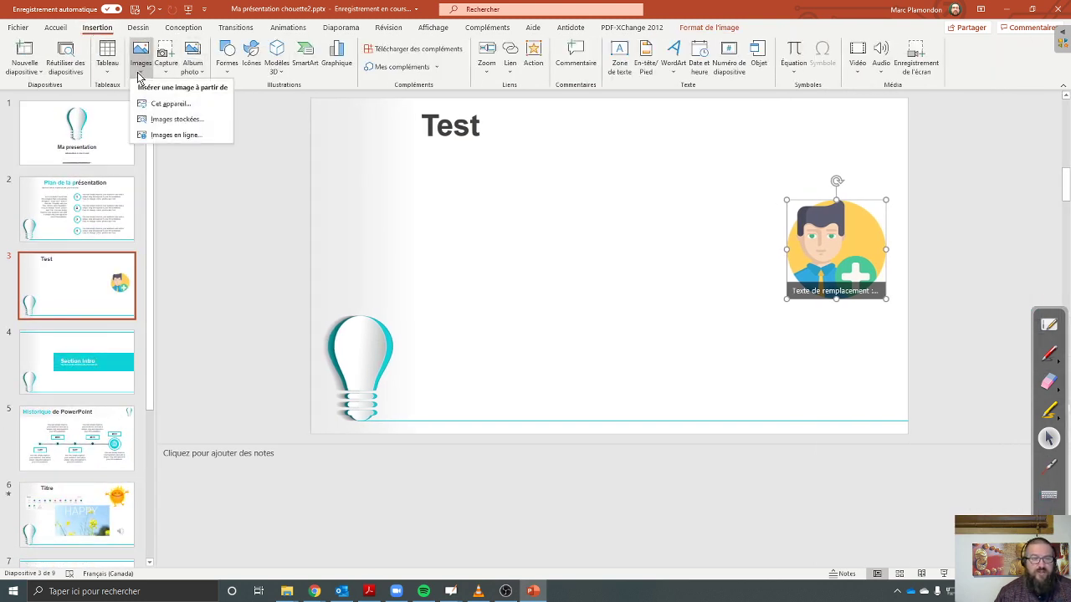
left_click(197, 139)
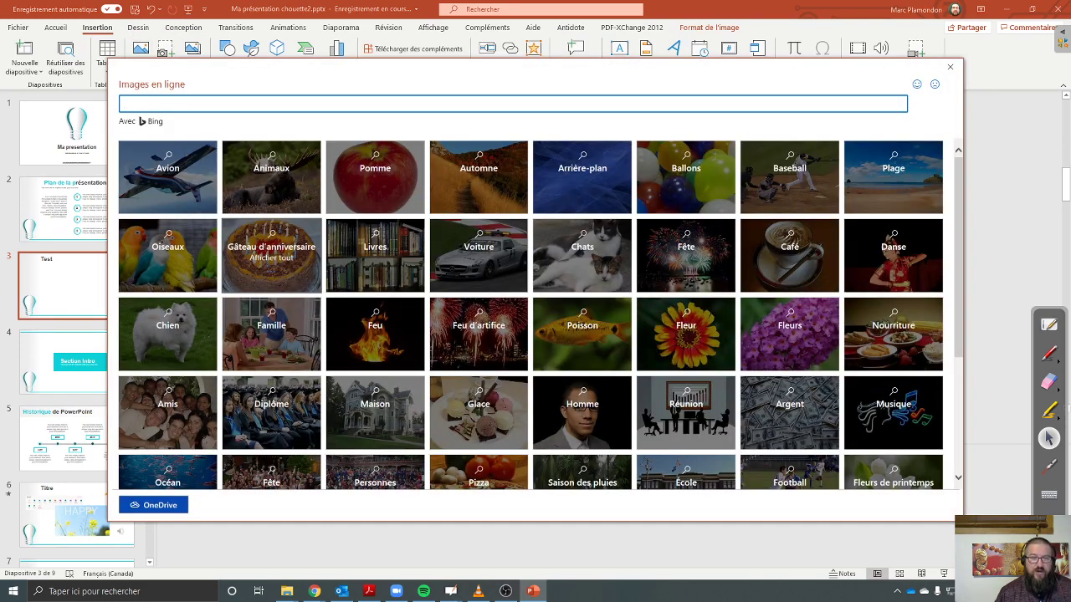
left_click(174, 104)
type("so")
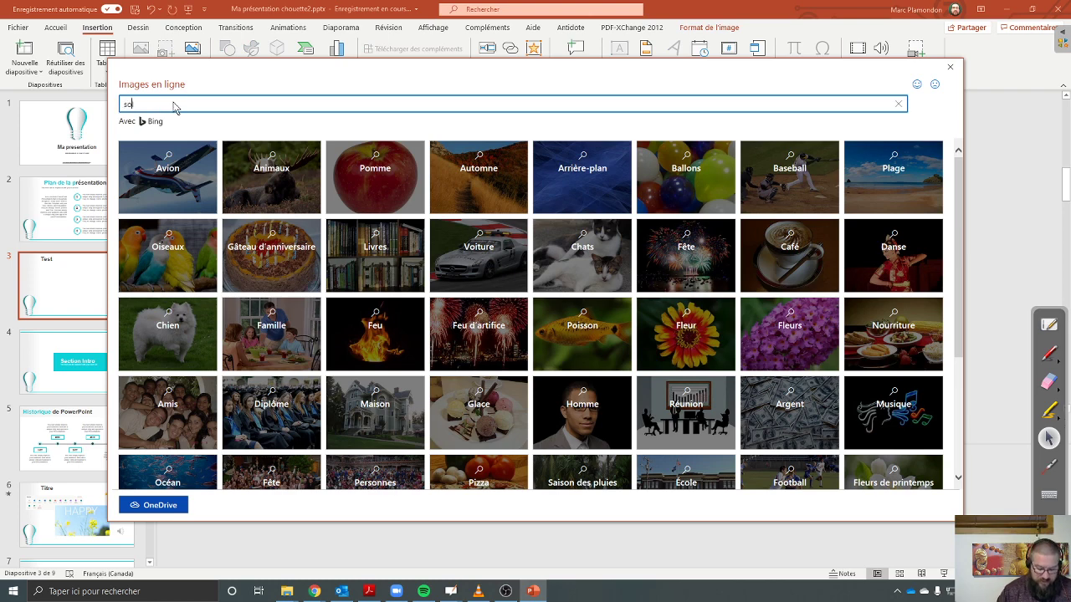
type("leil")
key("Return")
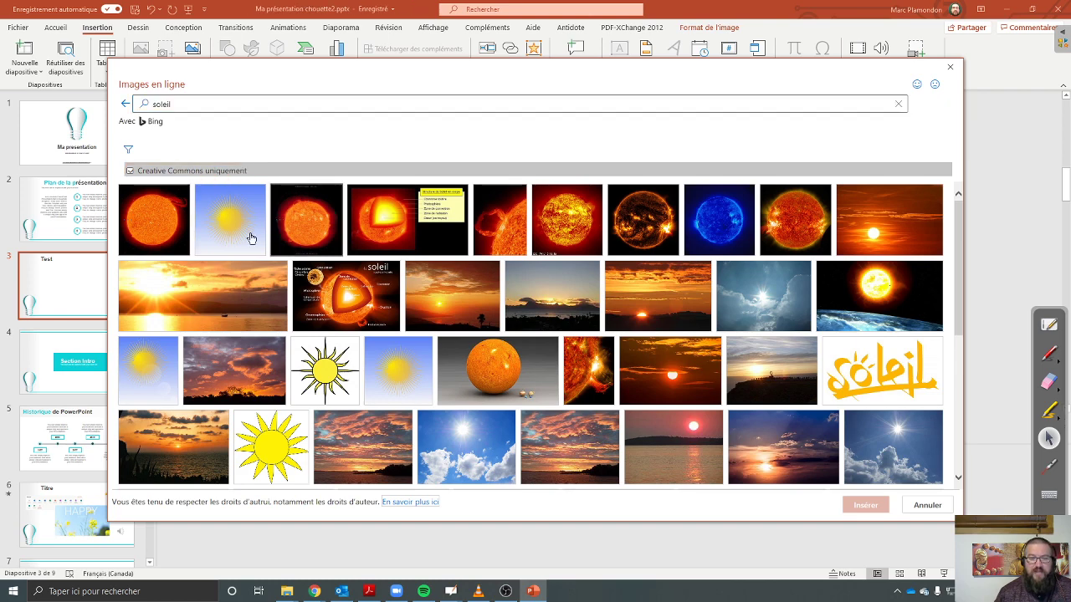
scroll(485, 277, "down", 3)
scroll(483, 279, "up", 3)
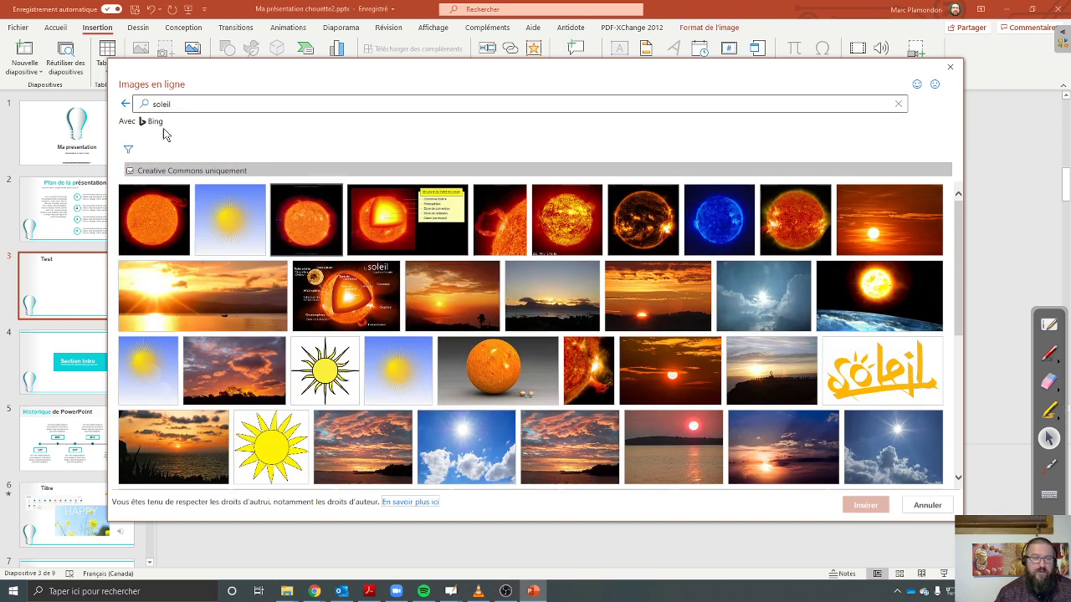
left_click(128, 153)
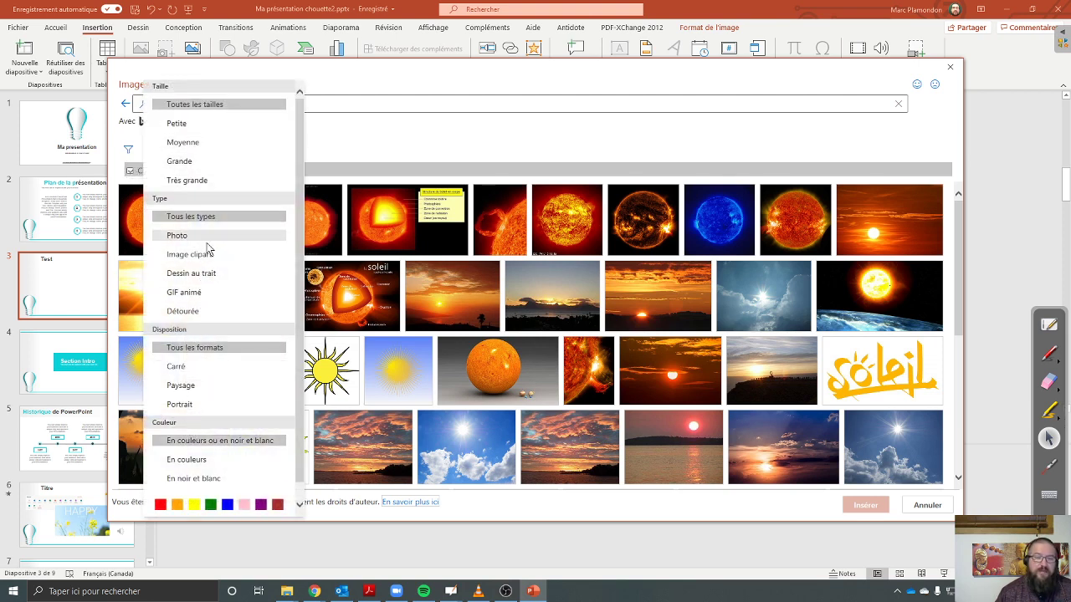
scroll(204, 246, "down", 1)
left_click(448, 138)
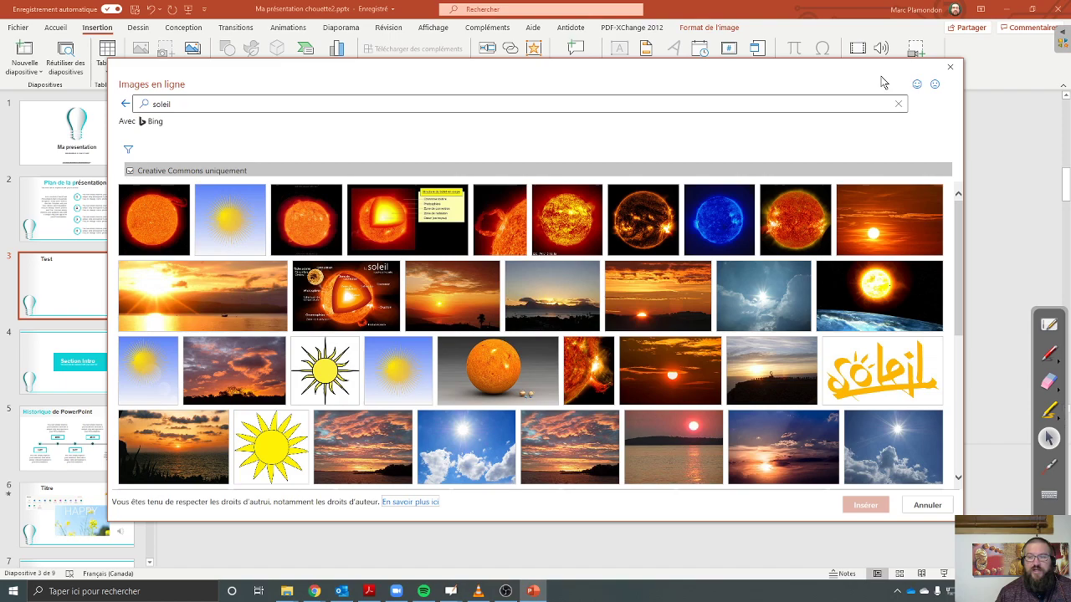
left_click(950, 66)
- Bring Chrome forward and load Google in the Microsoft Office Accueil tab
left_click(1008, 10)
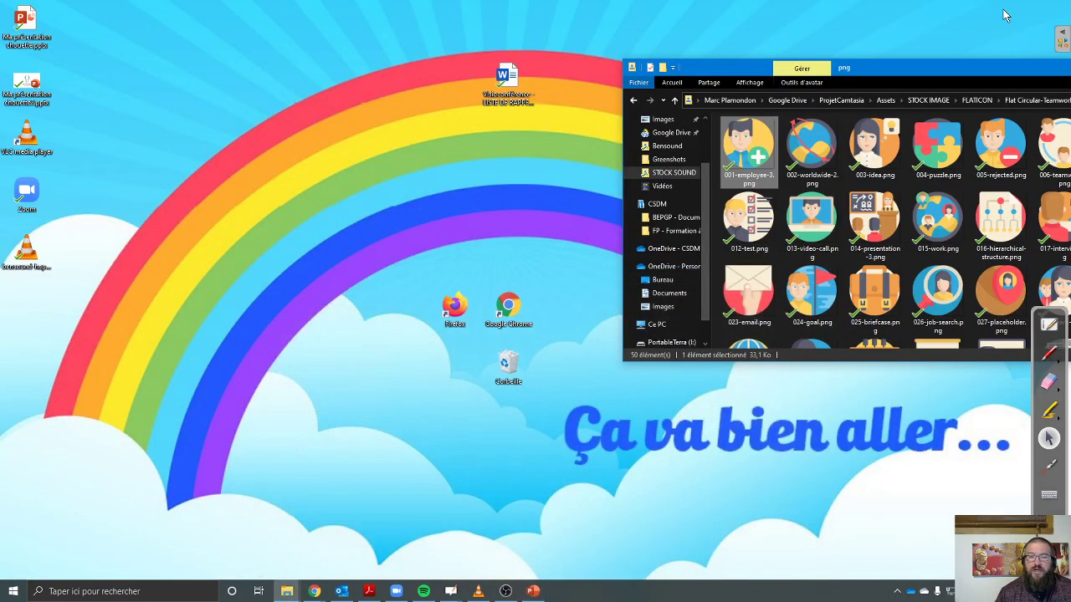
mouse_move(324, 594)
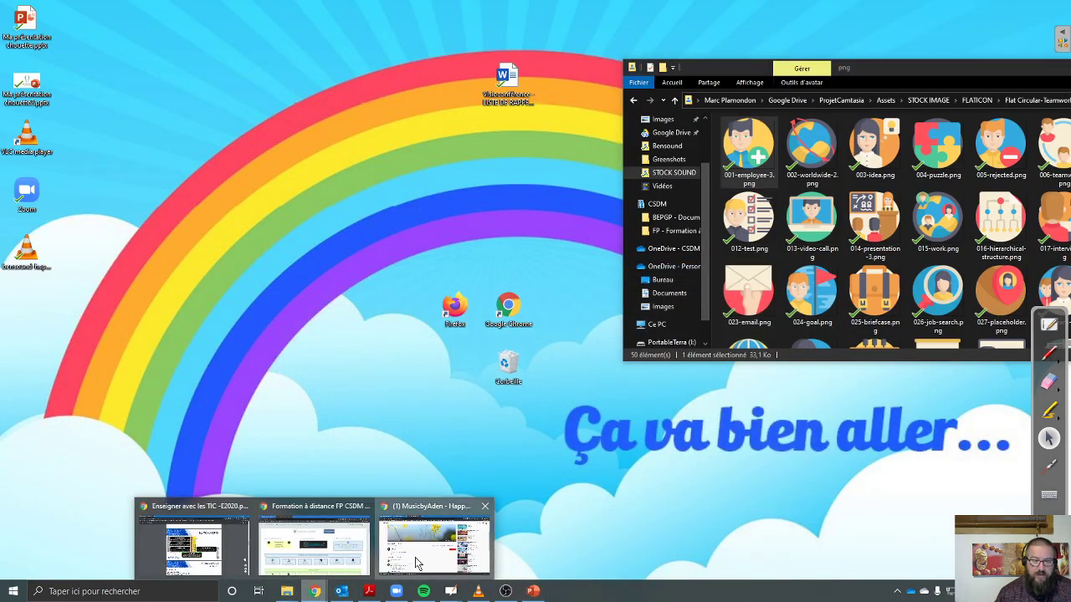
left_click(434, 540)
key("ctrl+shift+Tab")
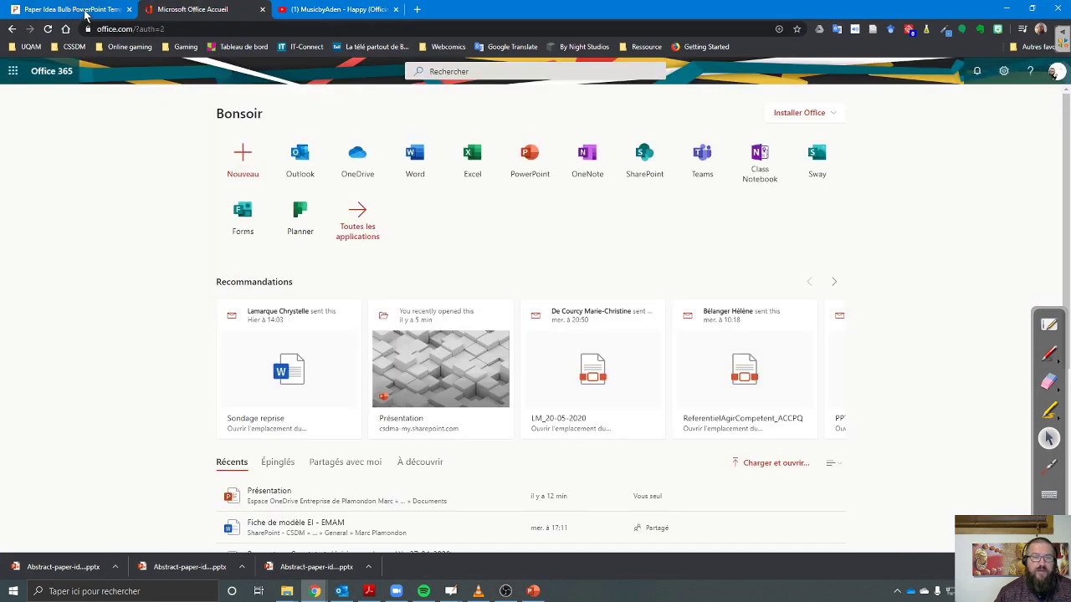
left_click(323, 29)
type("google")
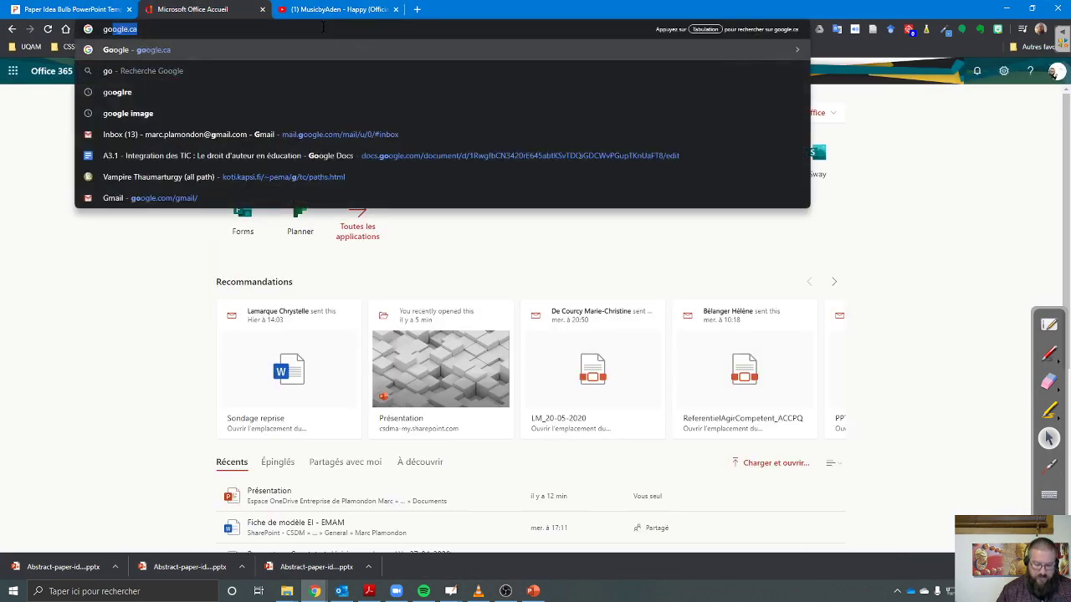
key("Return")
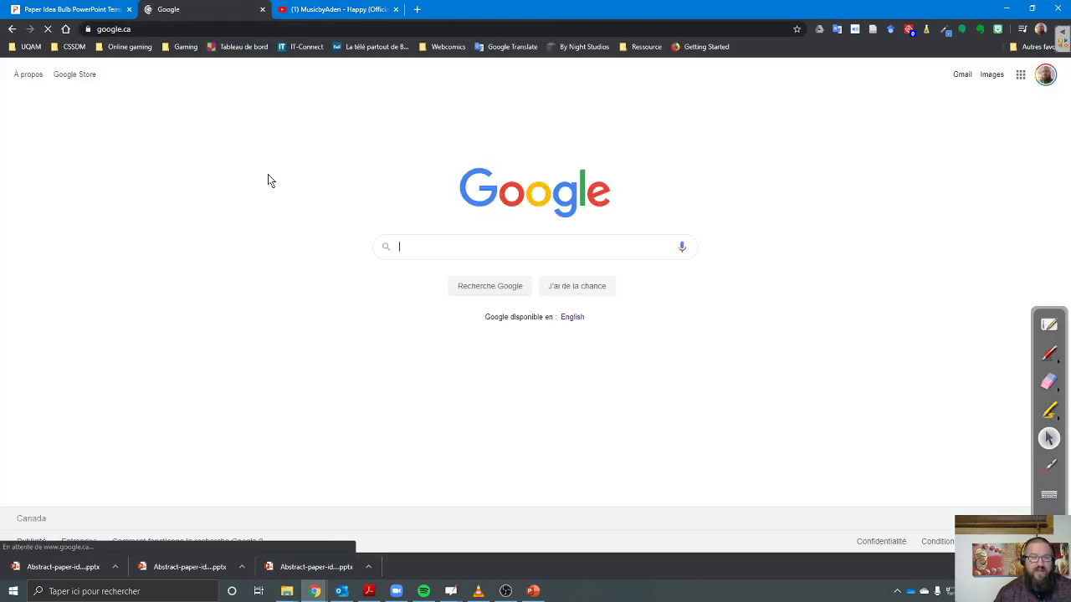
- Search Google for 'soleil' and switch to the image results
left_click(500, 250)
type("s")
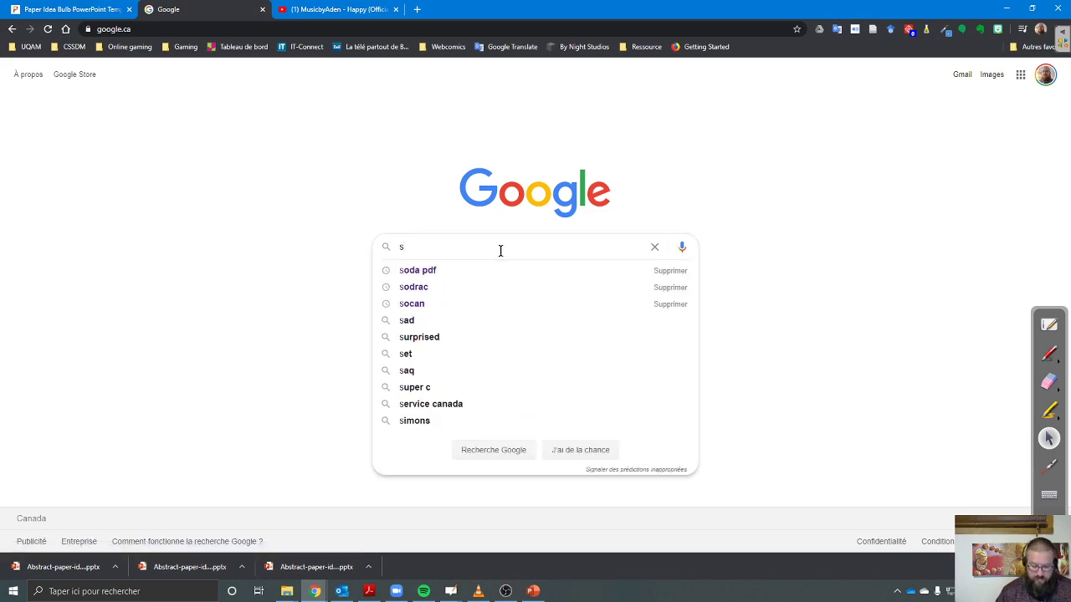
type("oleil")
key("Return")
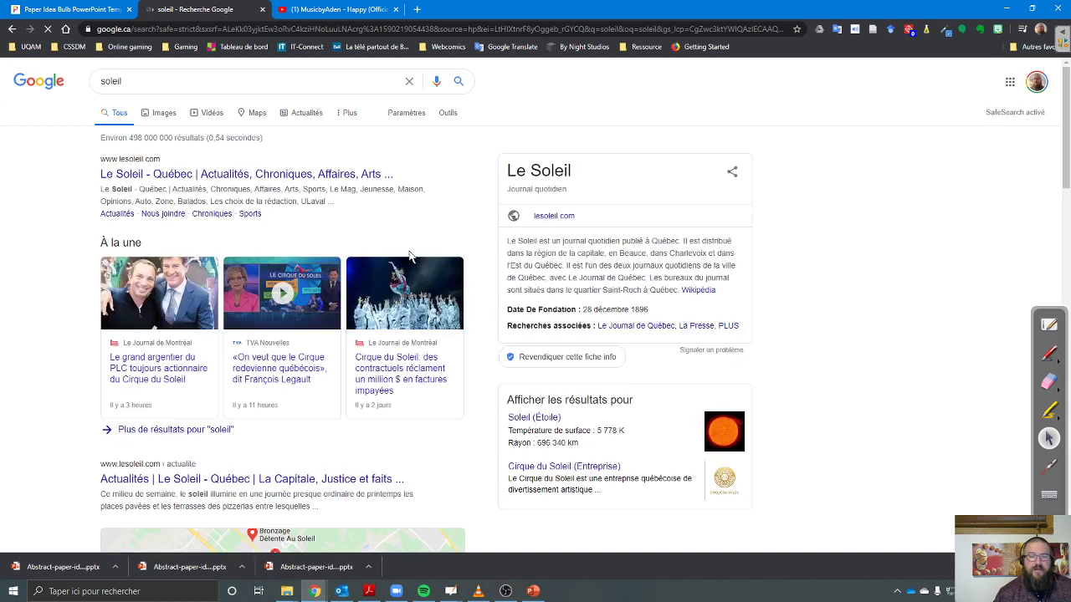
left_click(448, 119)
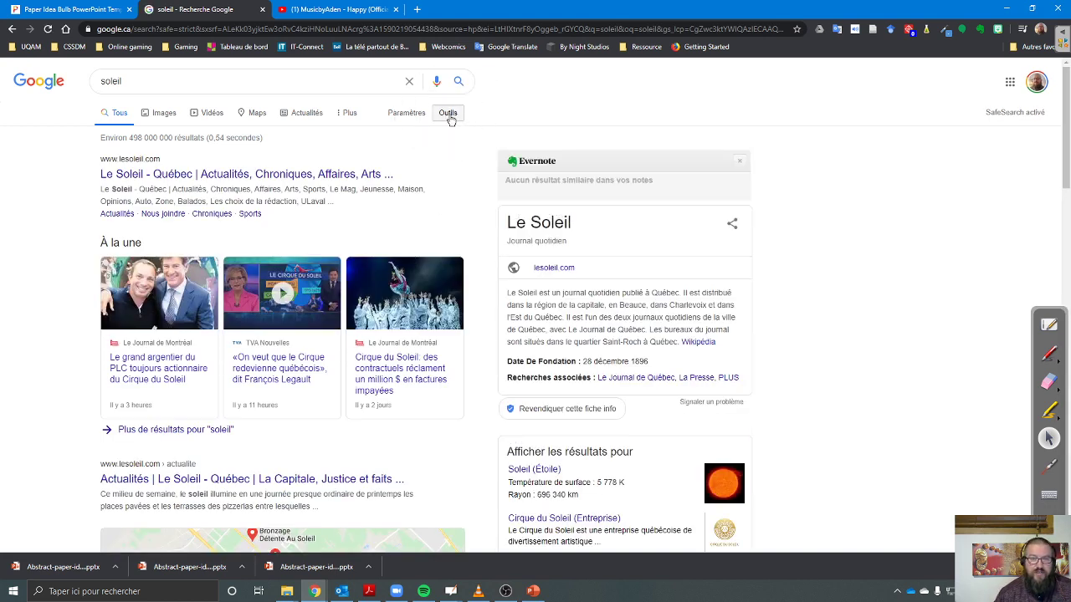
left_click(162, 120)
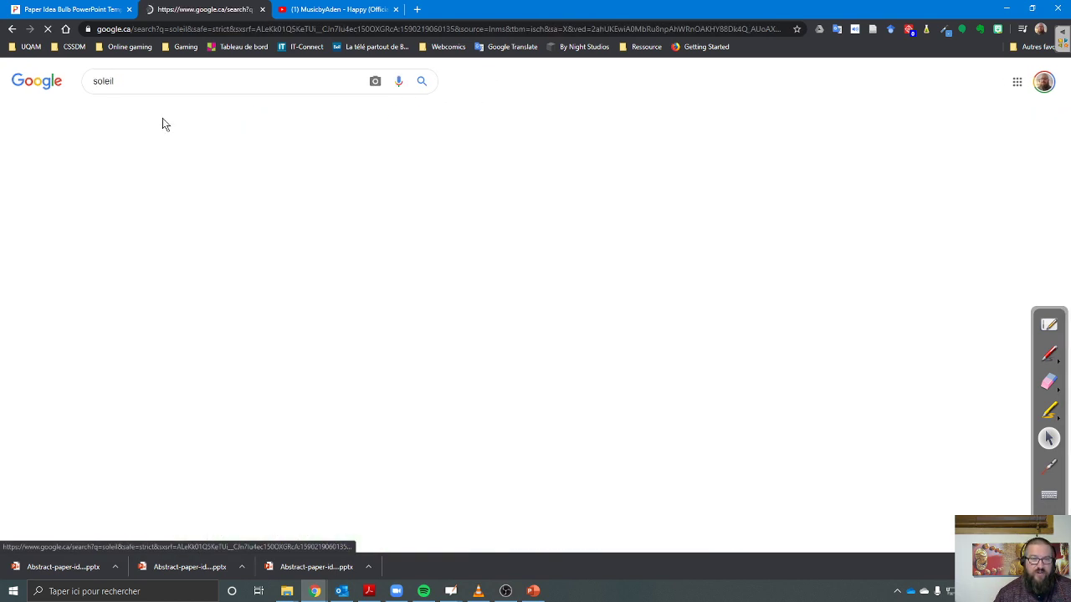
- Filter images to Réutilisation autorisée usage rights and the Images clipart type
left_click(425, 107)
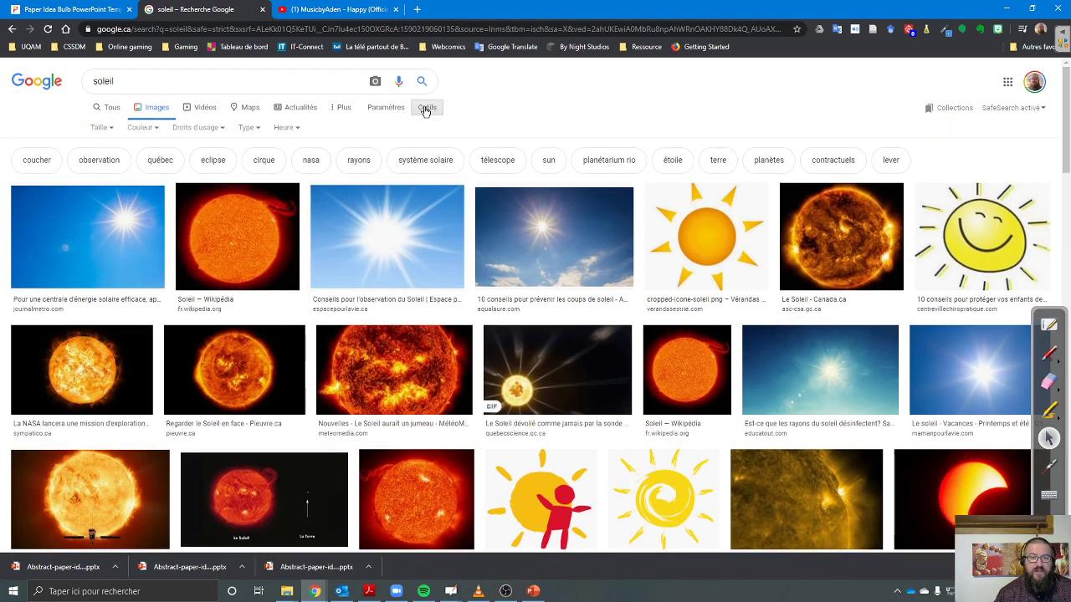
left_click(216, 134)
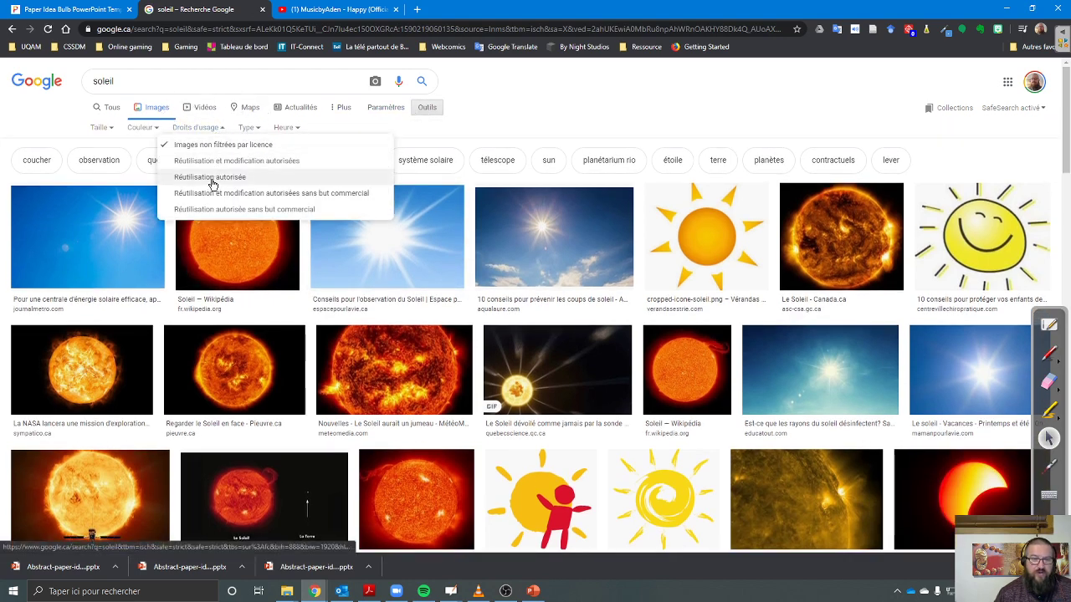
left_click(210, 177)
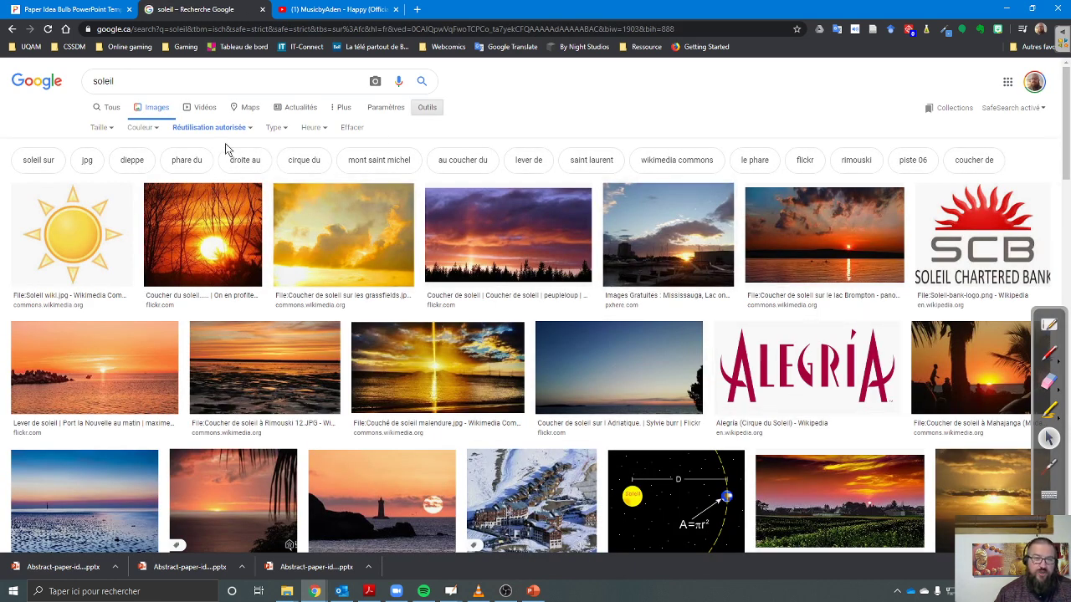
left_click(276, 128)
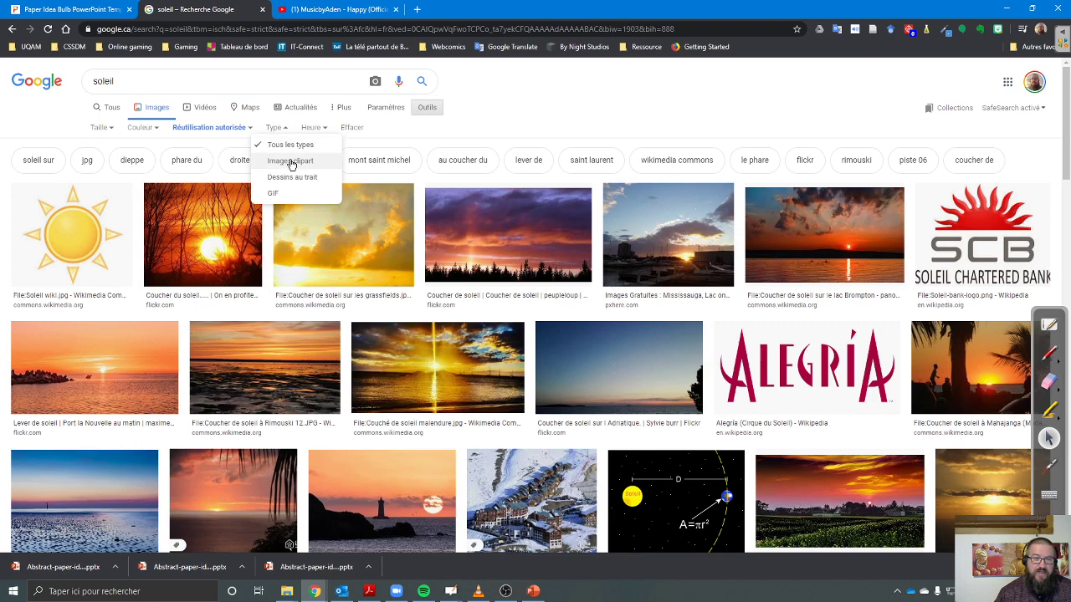
left_click(289, 160)
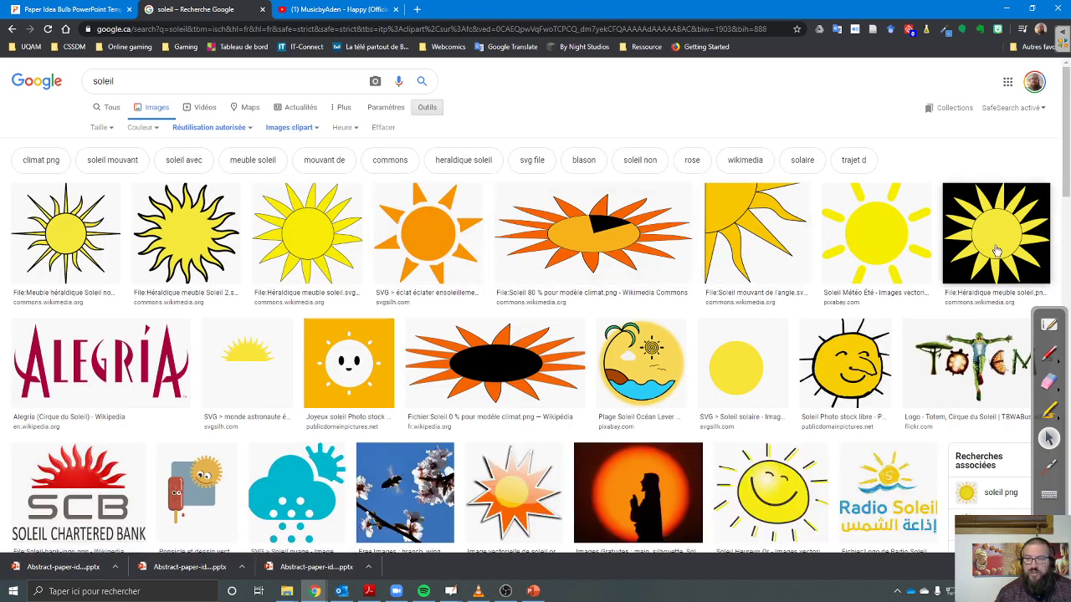
- Preview the Wikimedia heraldic sun and copy the image
left_click(63, 235)
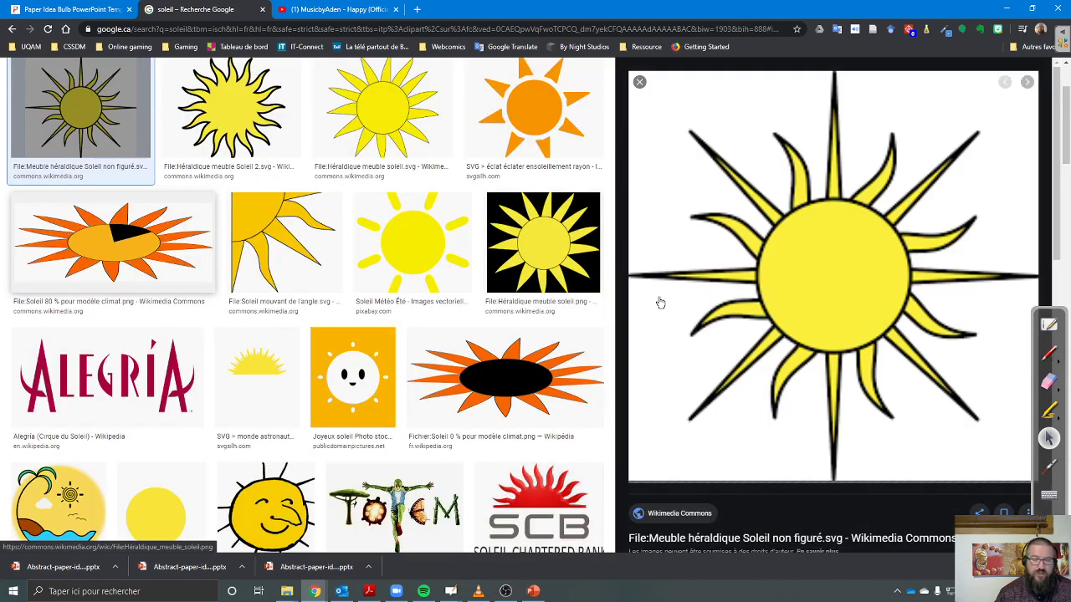
scroll(702, 318, "down", 3)
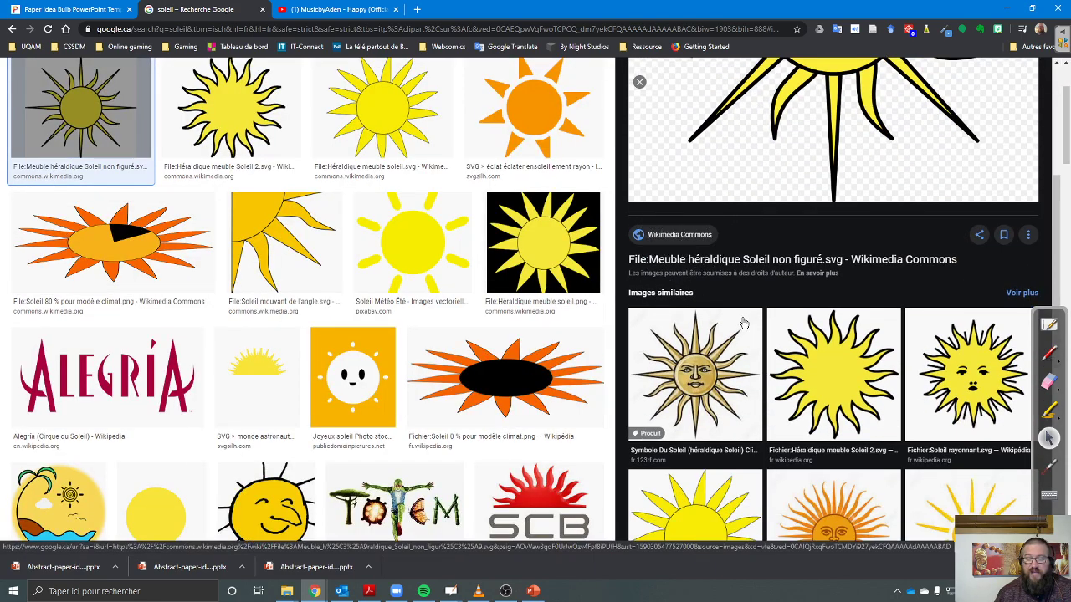
scroll(741, 320, "up", 2)
scroll(744, 324, "up", 2)
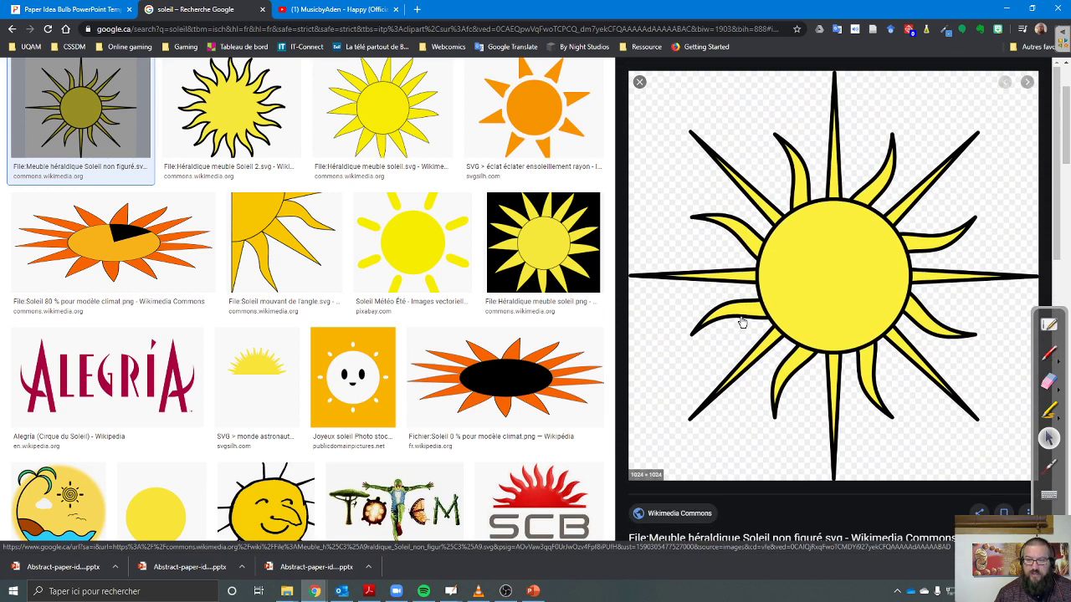
scroll(784, 350, "down", 1)
scroll(783, 344, "down", 1)
right_click(796, 168)
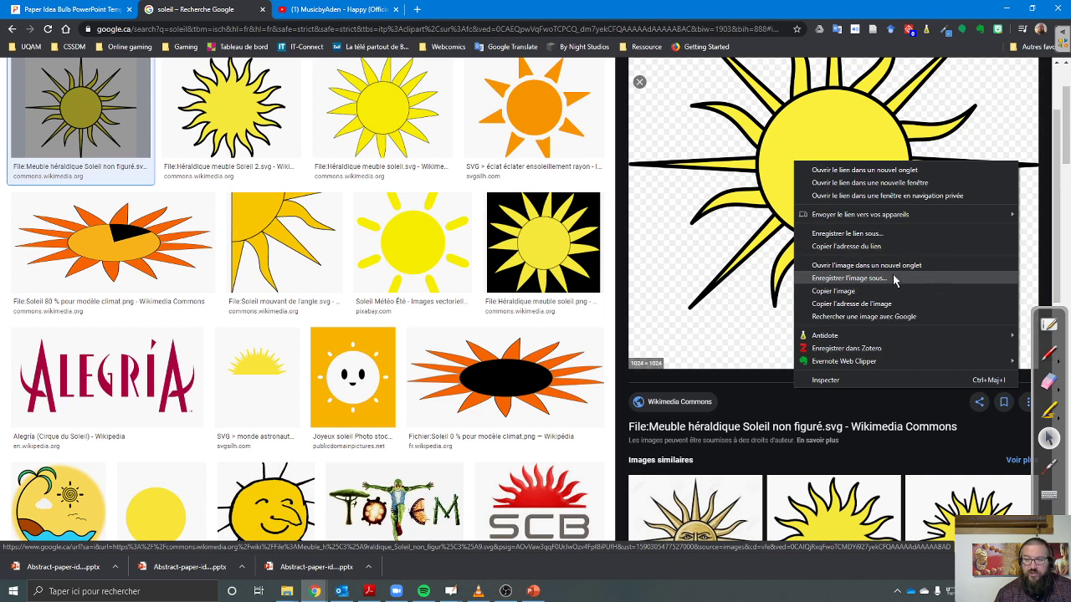
left_click(840, 291)
- Paste the heraldic sun onto slide 3, shrink it, and place it beside the 'Test' title
key("super+Tab")
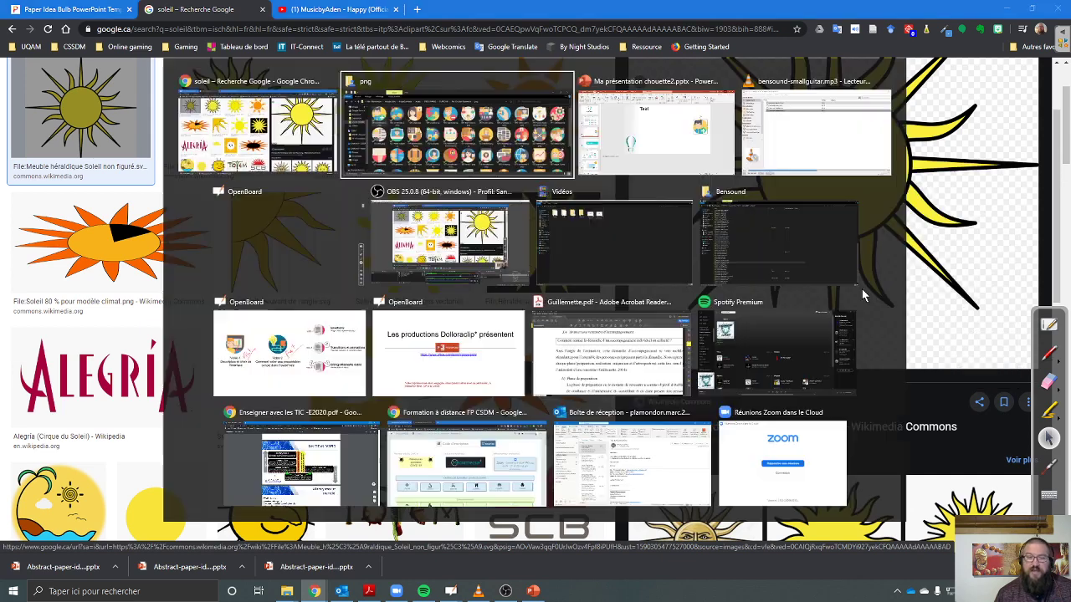
key("alt+Tab")
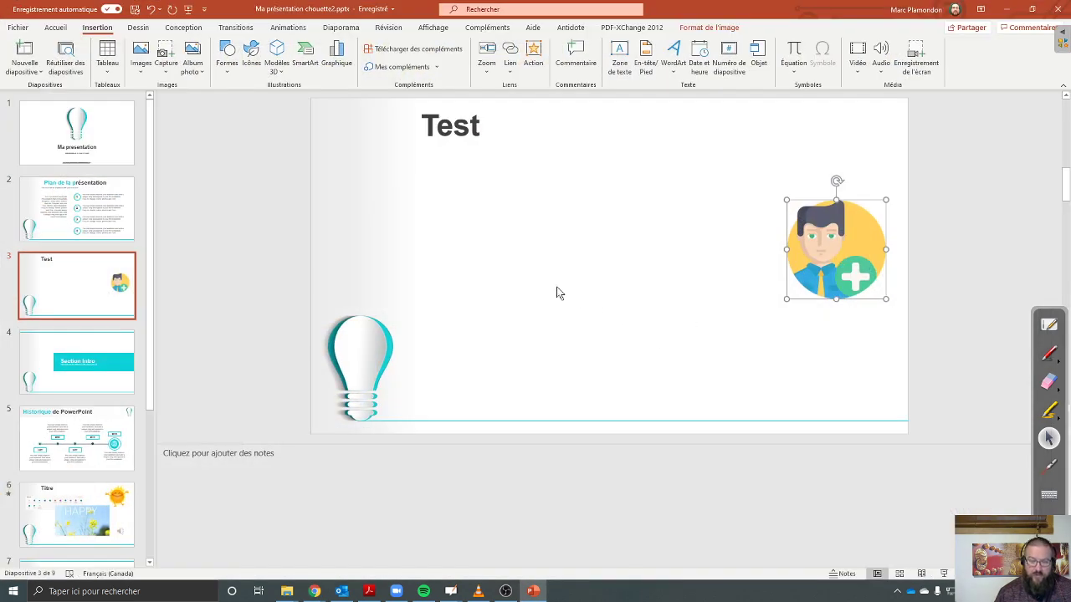
key("ctrl+v")
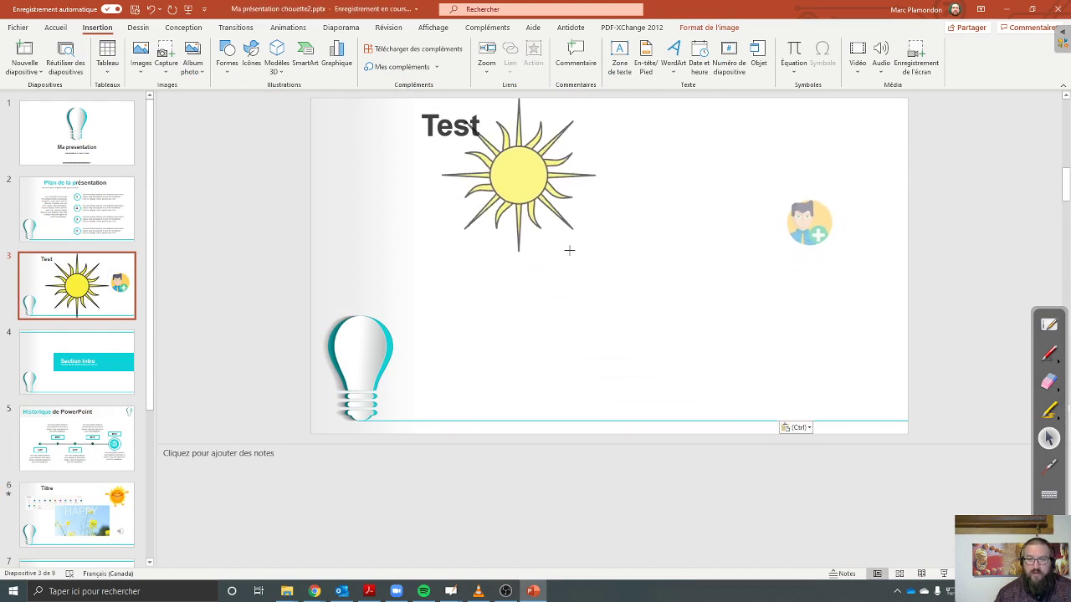
left_click(653, 292)
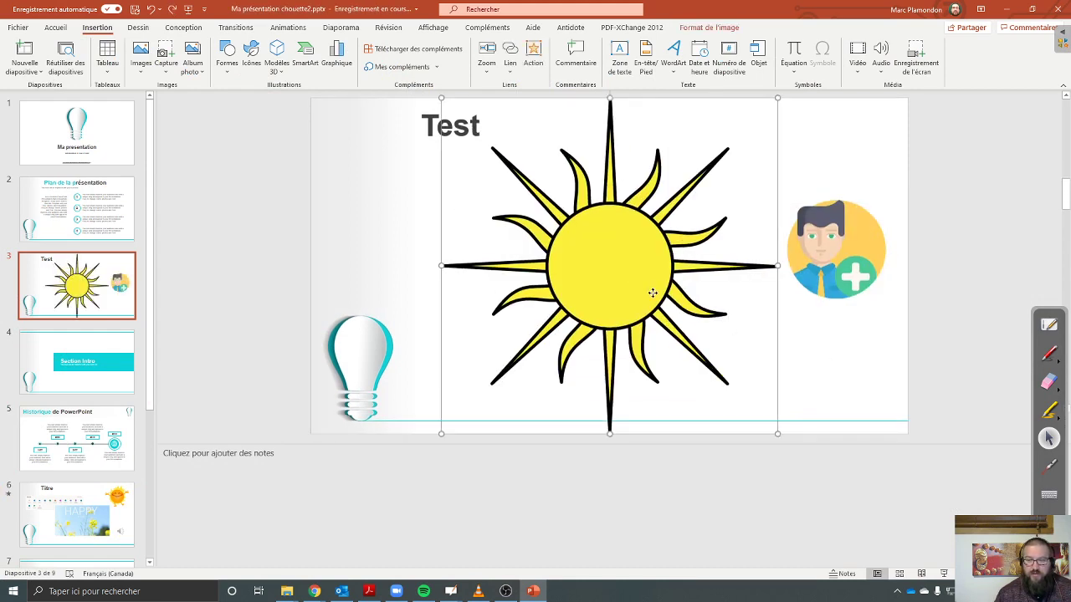
left_click_drag(440, 98, 641, 299)
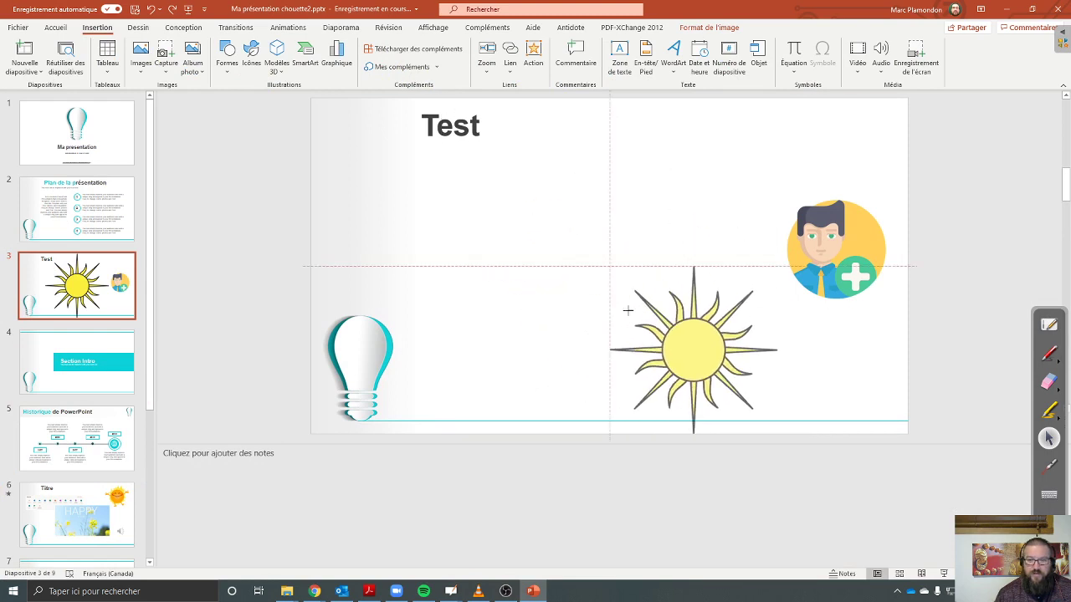
left_click_drag(709, 365, 406, 213)
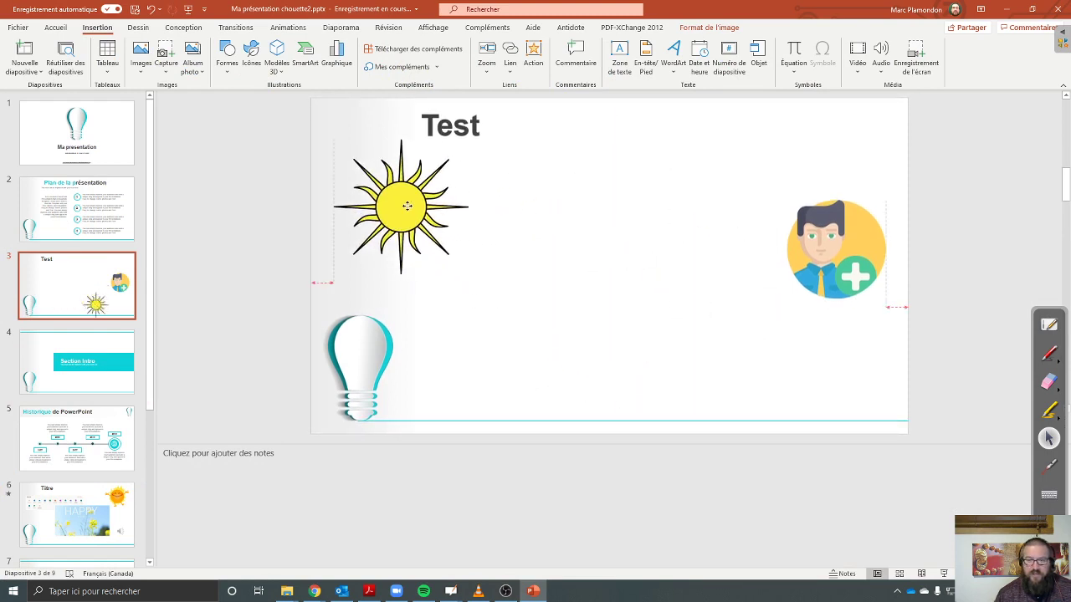
left_click(663, 280)
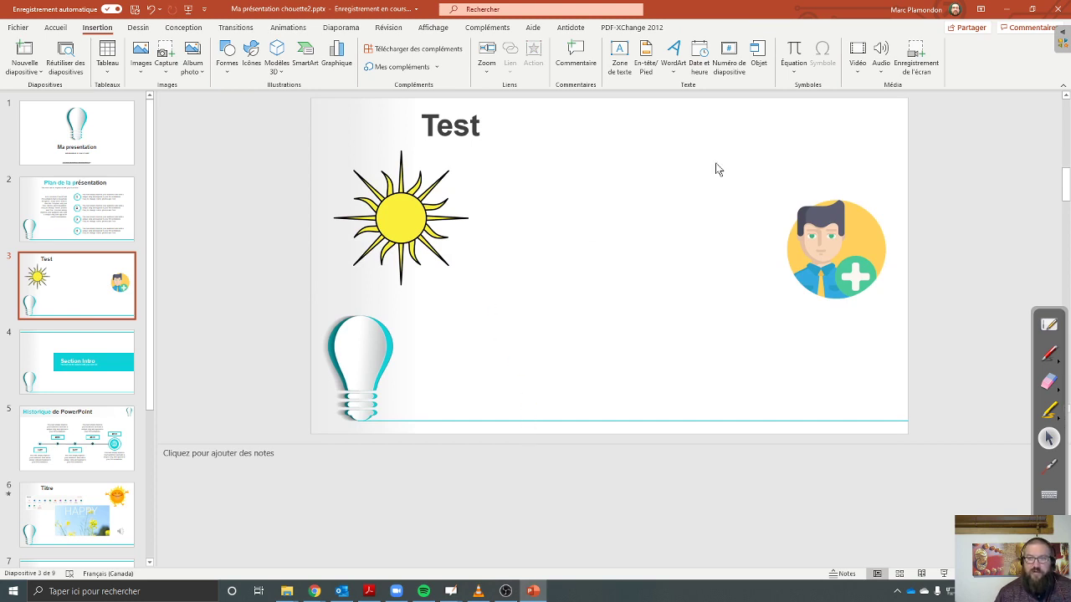
left_click(1006, 9)
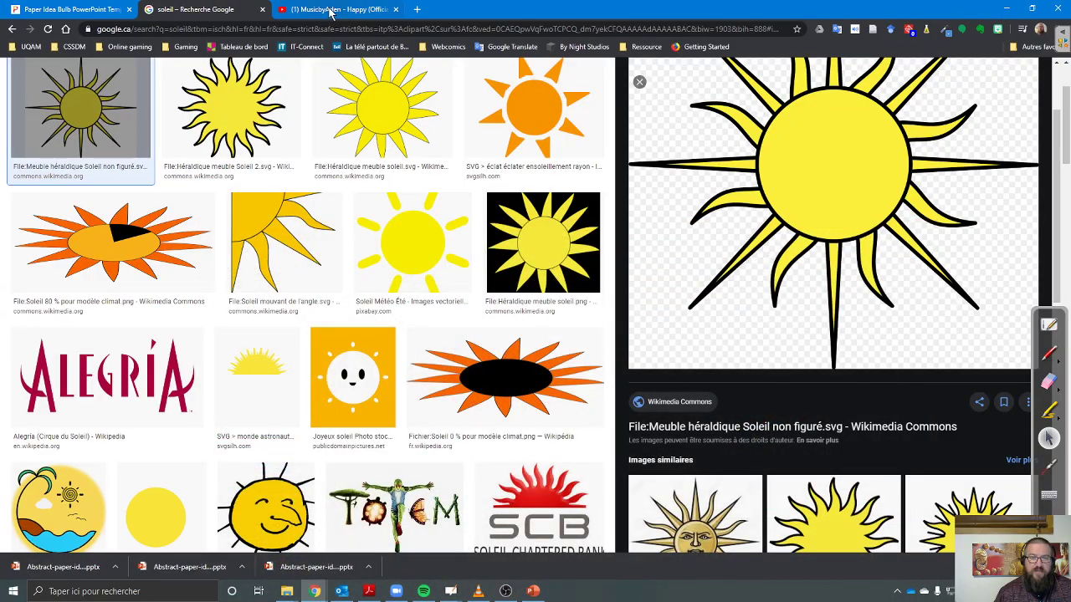
- View the MusicbyAden - Happy (Official) YouTube page, then return to PowerPoint's slide 3
left_click(295, 15)
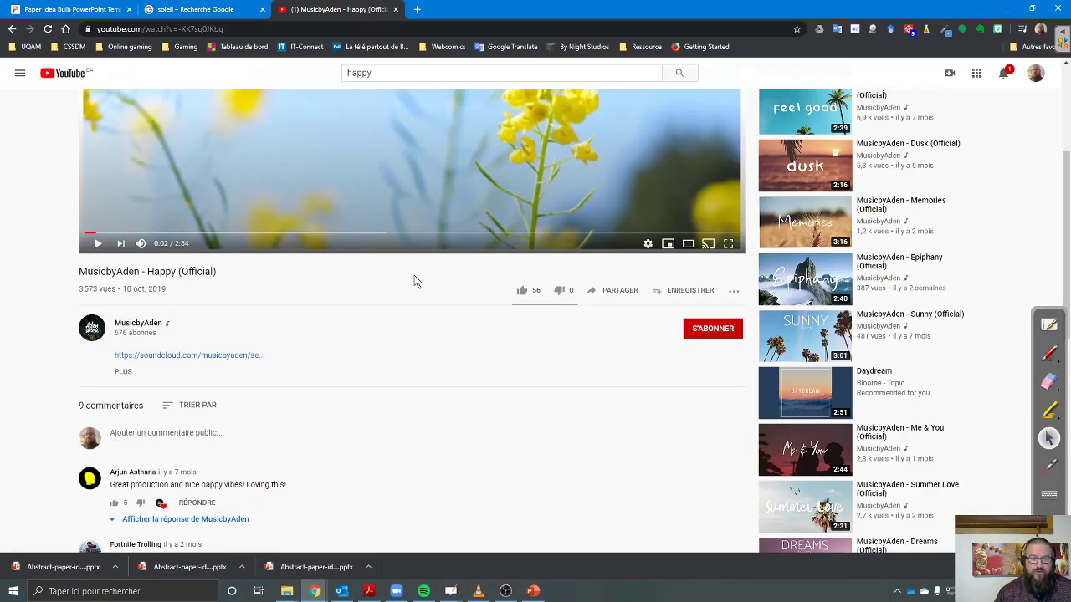
scroll(415, 279, "up", 3)
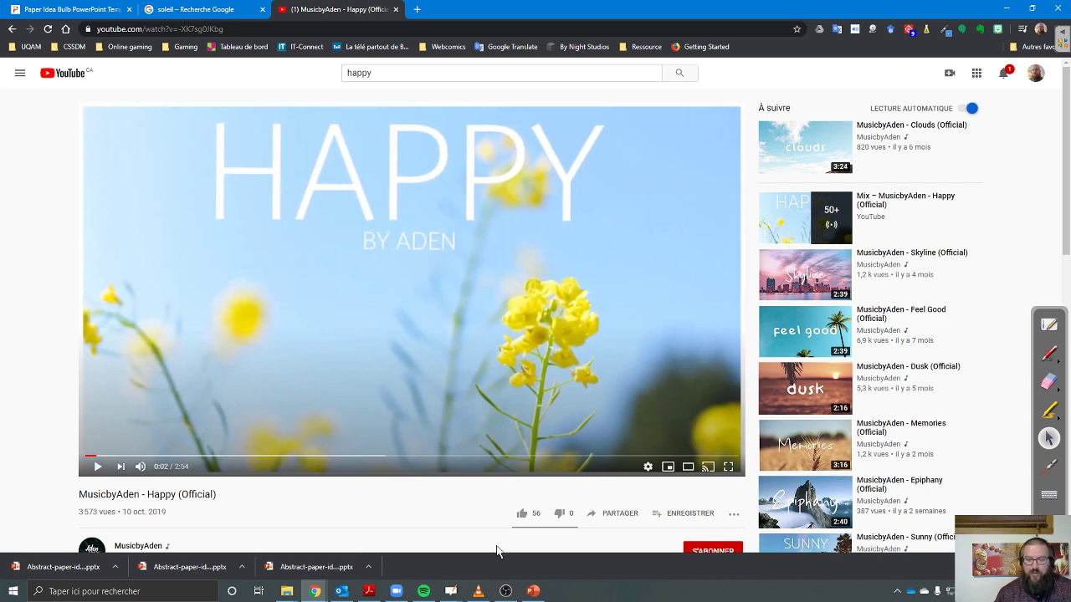
left_click(532, 591)
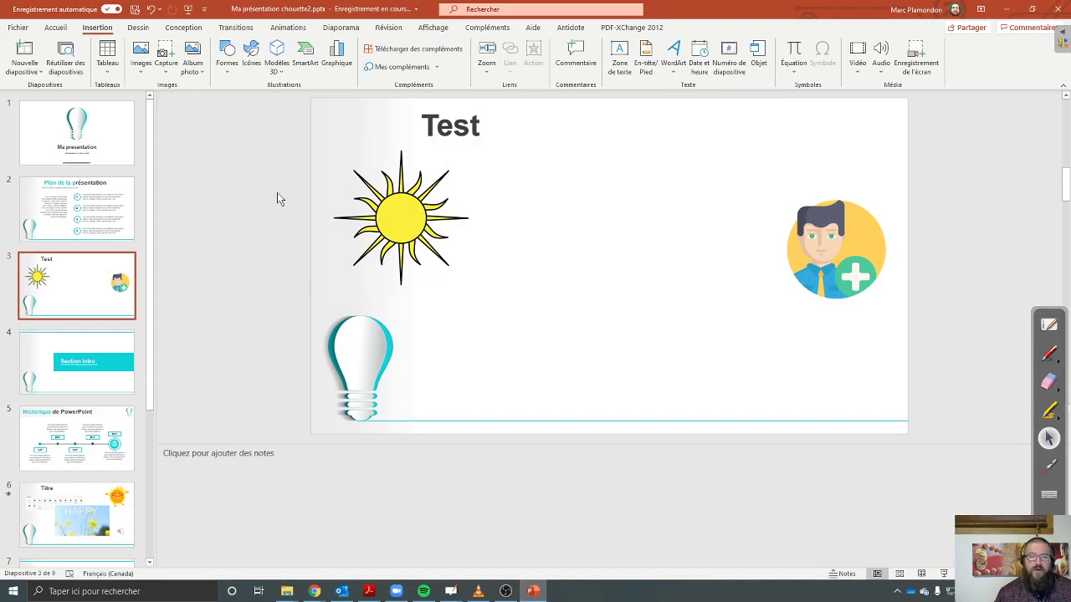
- Take a screen clip of the Happy video's player bar and title
left_click(167, 67)
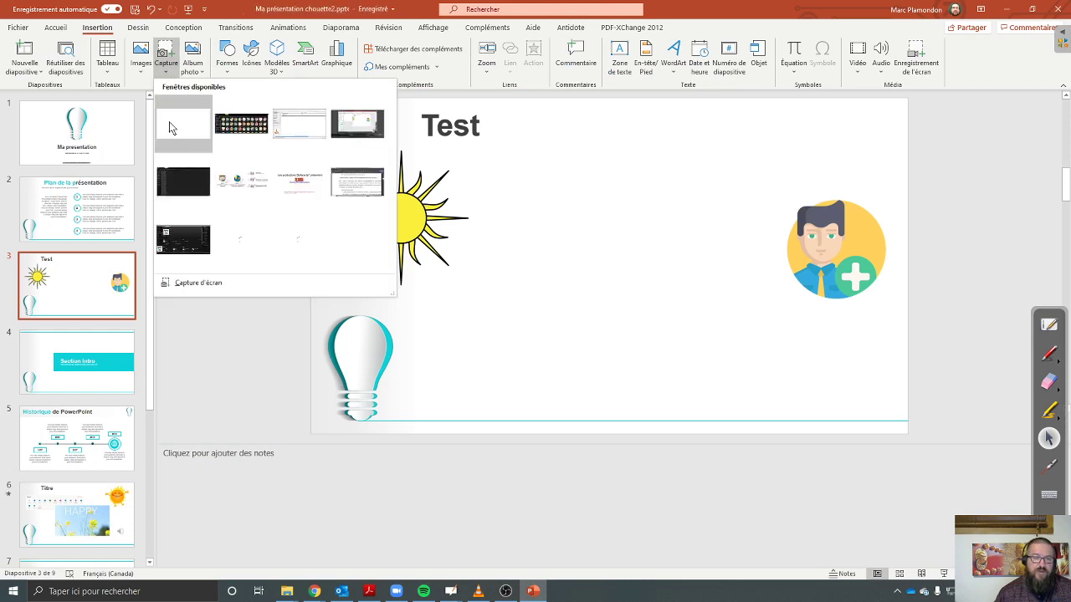
left_click(209, 284)
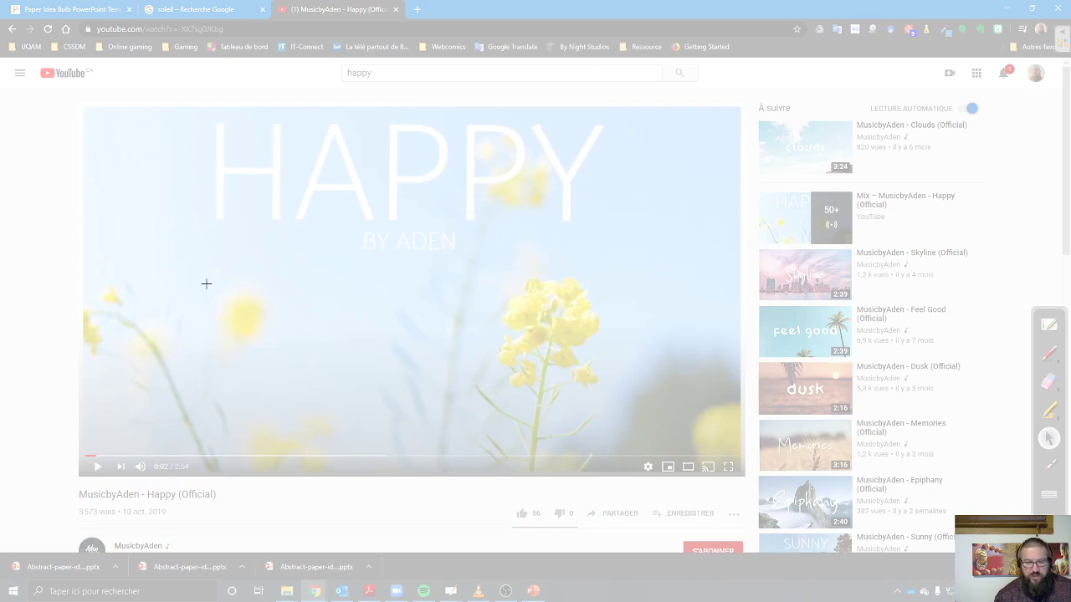
left_click_drag(69, 444, 301, 508)
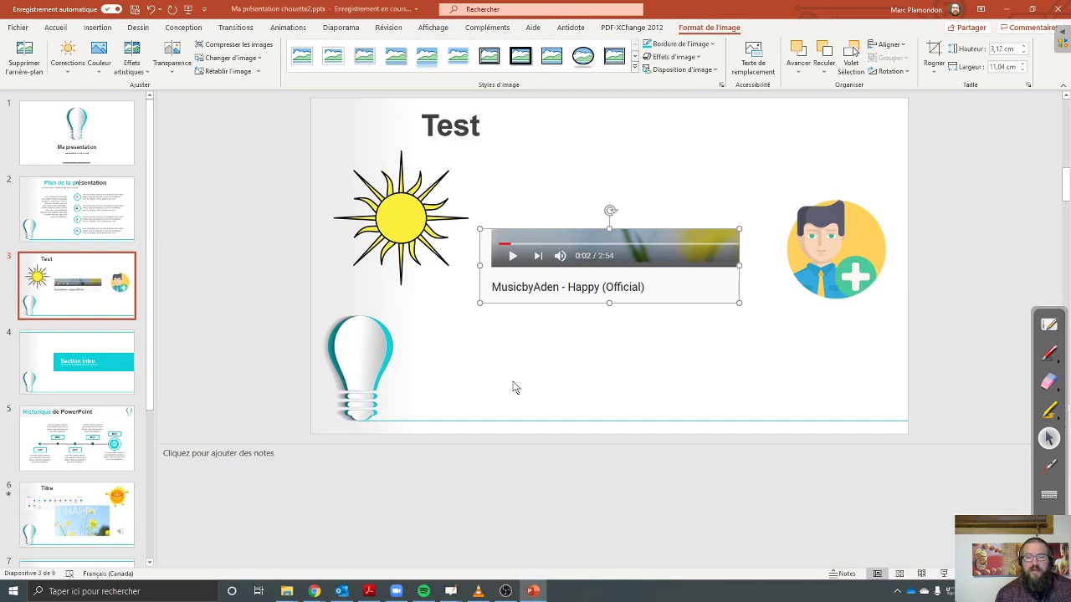
- Drag the clip picture to the slide's upper right, then check the sun picture
left_click(645, 378)
mouse_move(643, 267)
left_mouse_down()
mouse_move(637, 285)
mouse_move(818, 146)
left_mouse_up()
left_click(599, 345)
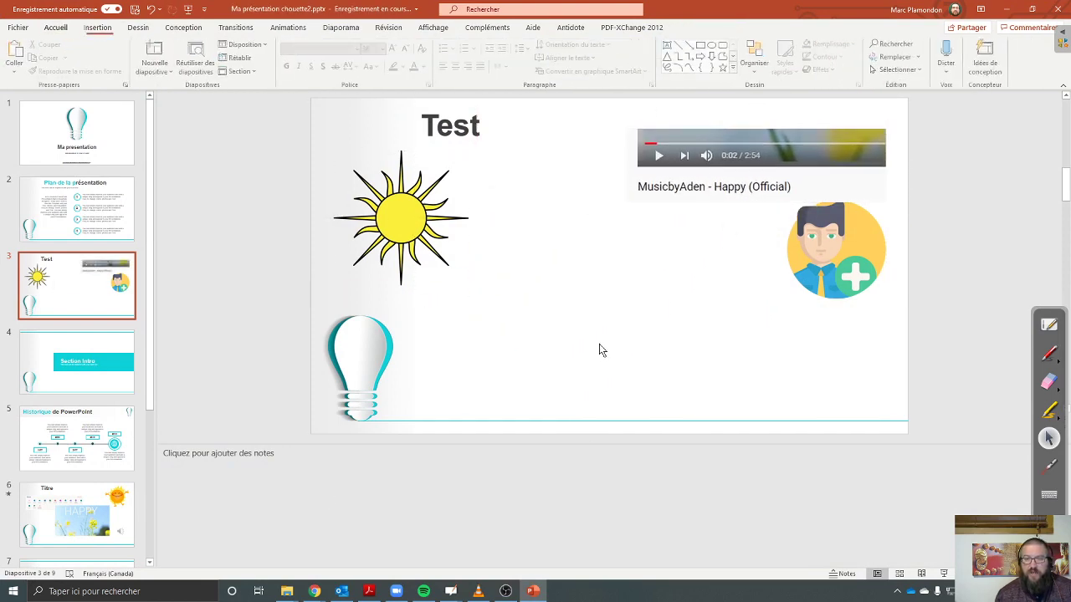
left_click(364, 227)
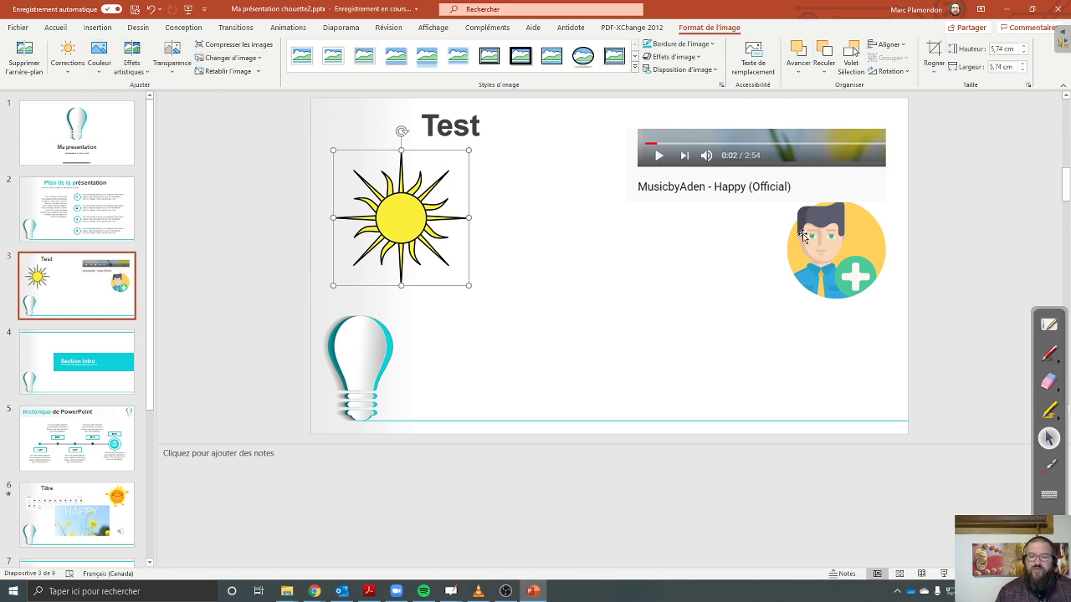
left_click(671, 301)
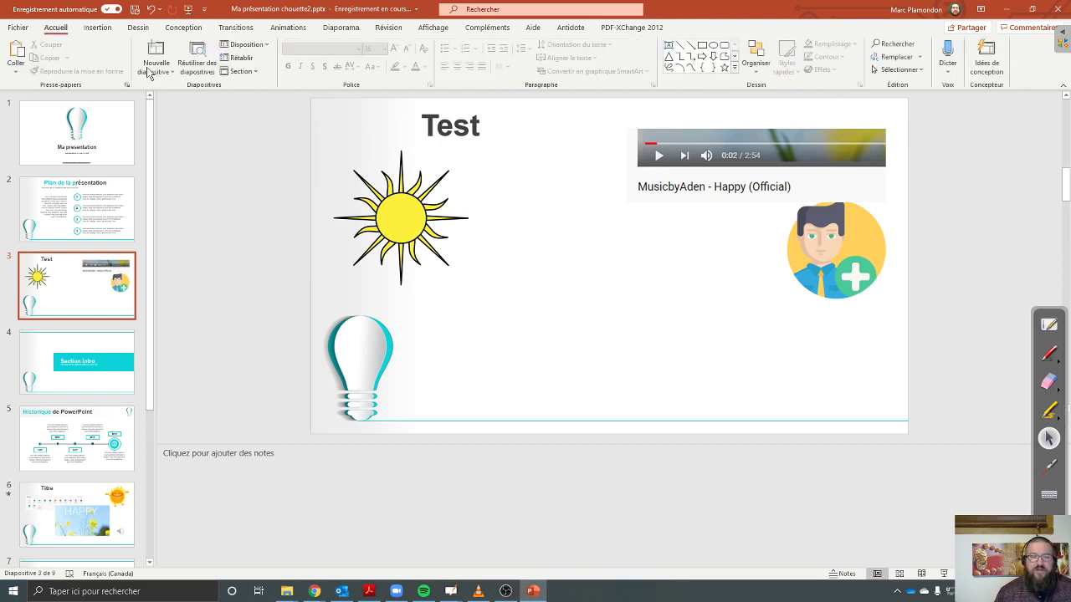
left_click(98, 27)
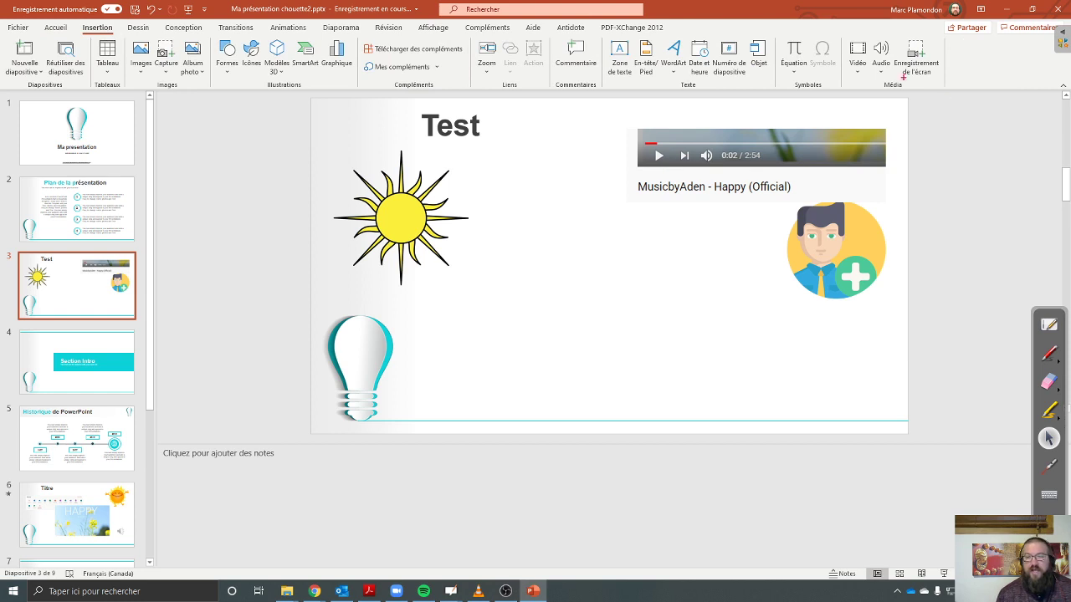
- Choose Vidéo > Vidéo en ligne... to get the video URL prompt
left_click_drag(841, 38, 871, 83)
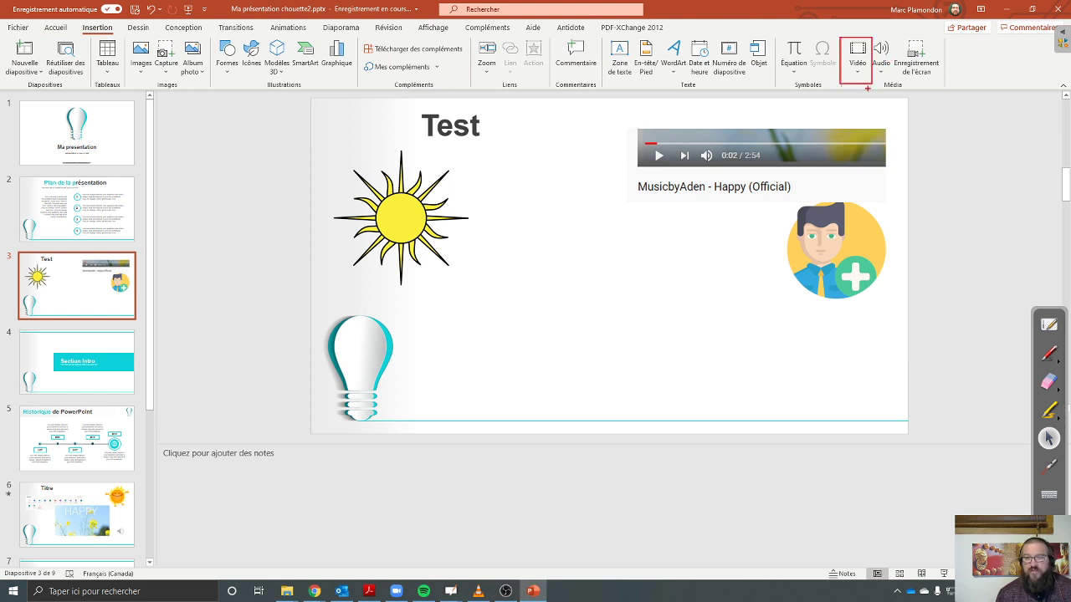
left_click(858, 74)
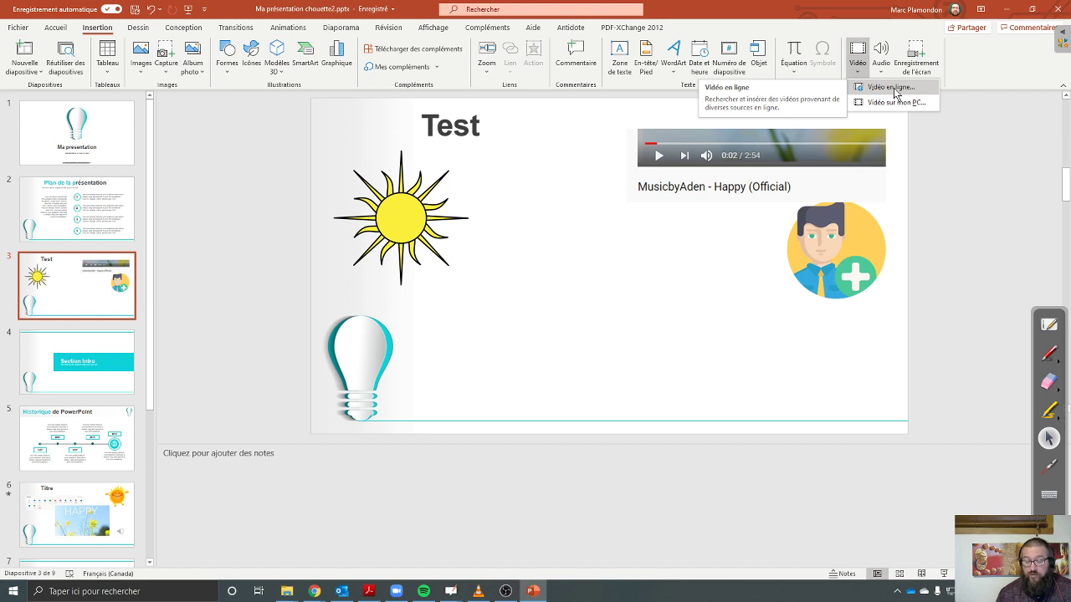
left_click(893, 87)
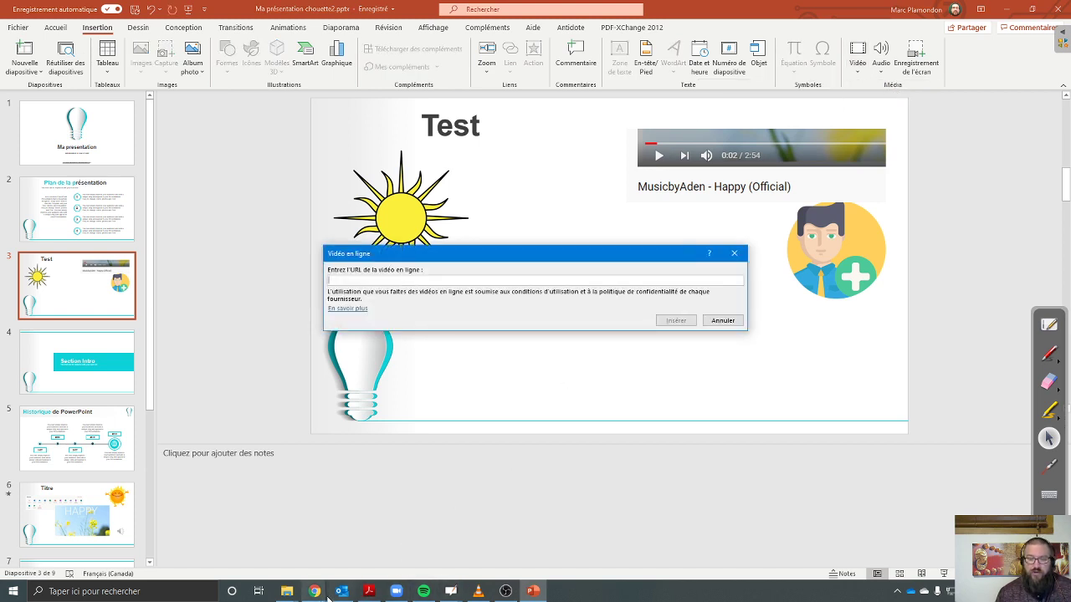
- Copy the Happy video's URL from Chrome's address bar and Alt+Tab back to PowerPoint
mouse_move(315, 591)
left_click(472, 548)
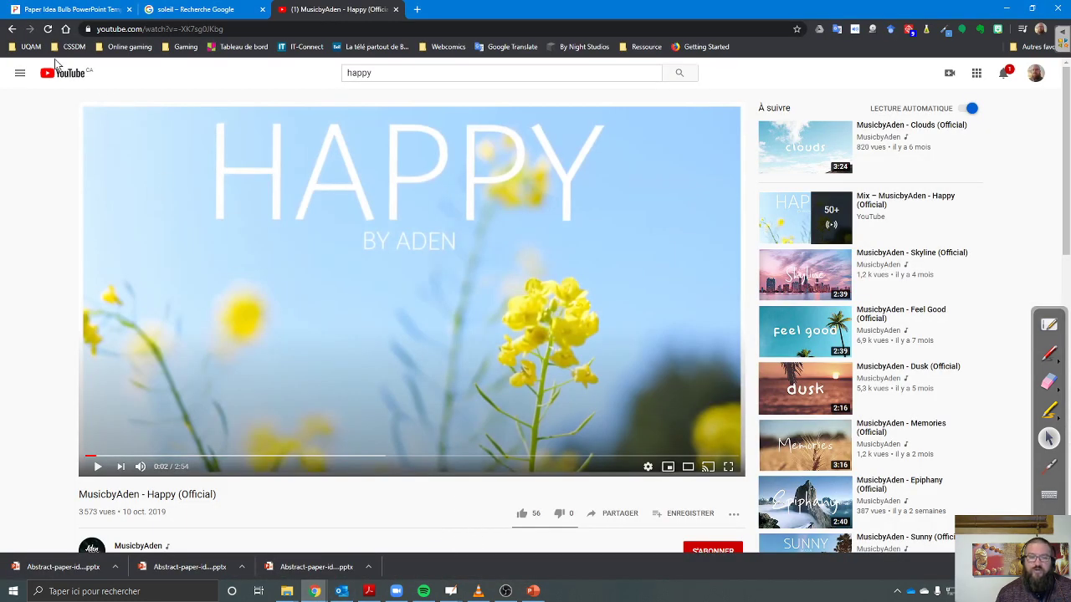
left_click(521, 78)
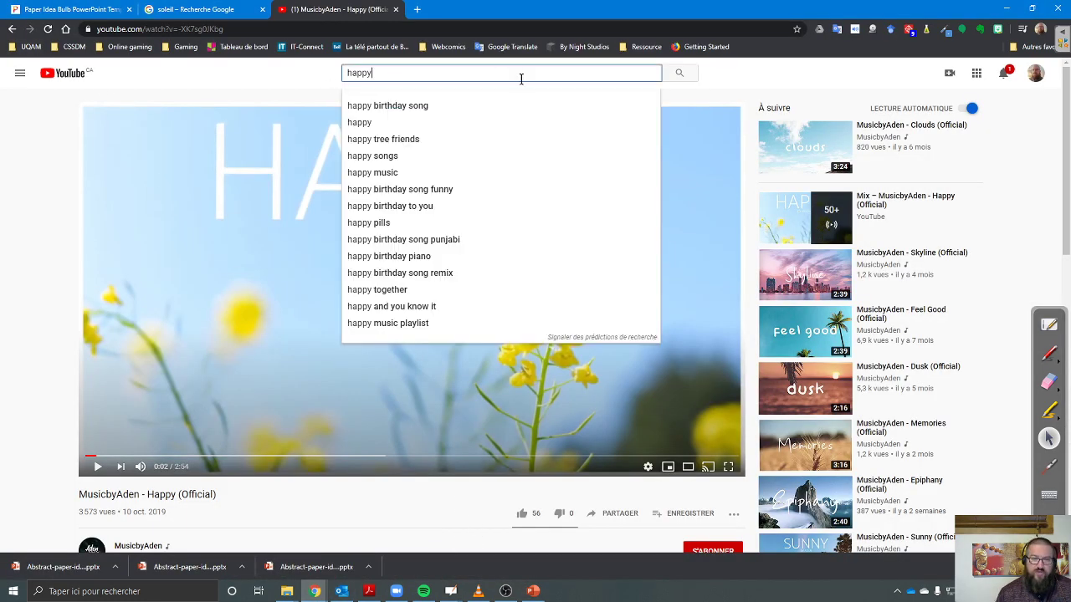
left_click(209, 29)
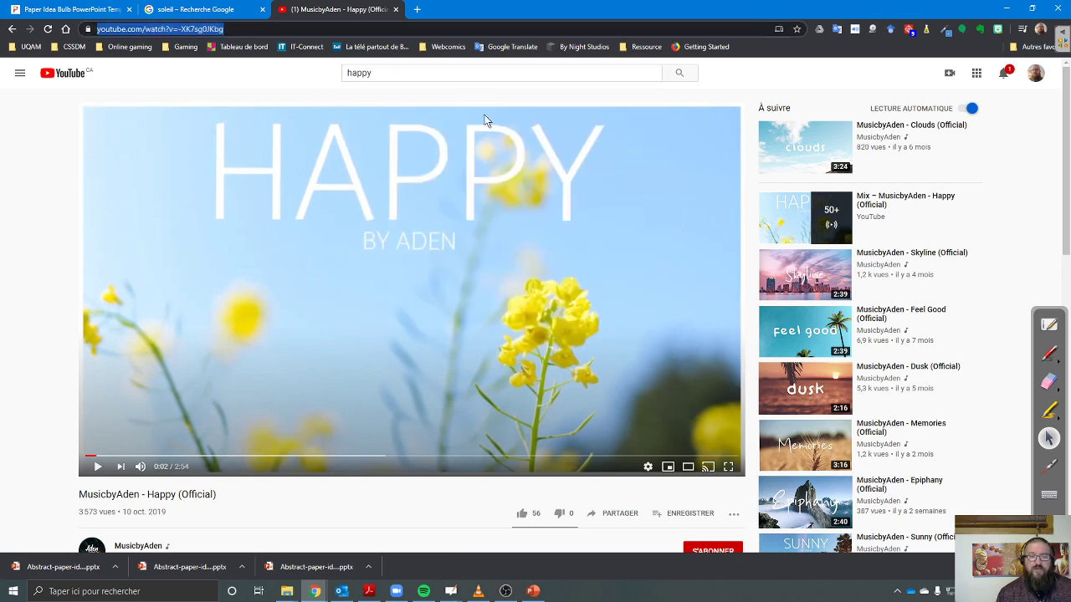
key("alt+Tab")
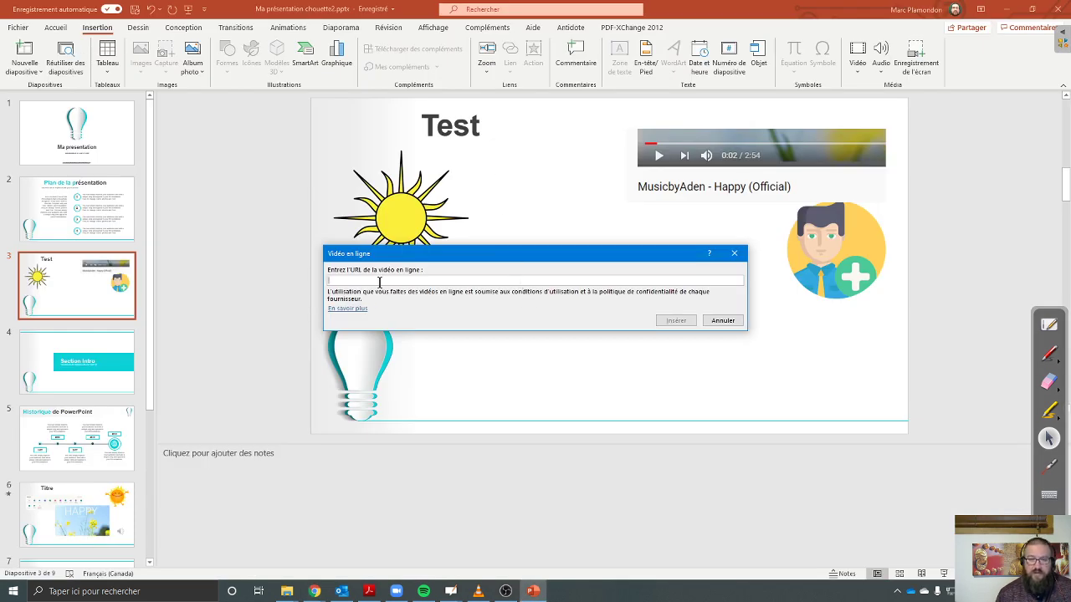
- Paste the Happy video URL, insert the video, and place it below the player snapshot
type("https://www.youtube.com/watch?v=-XK7sg0JKbg")
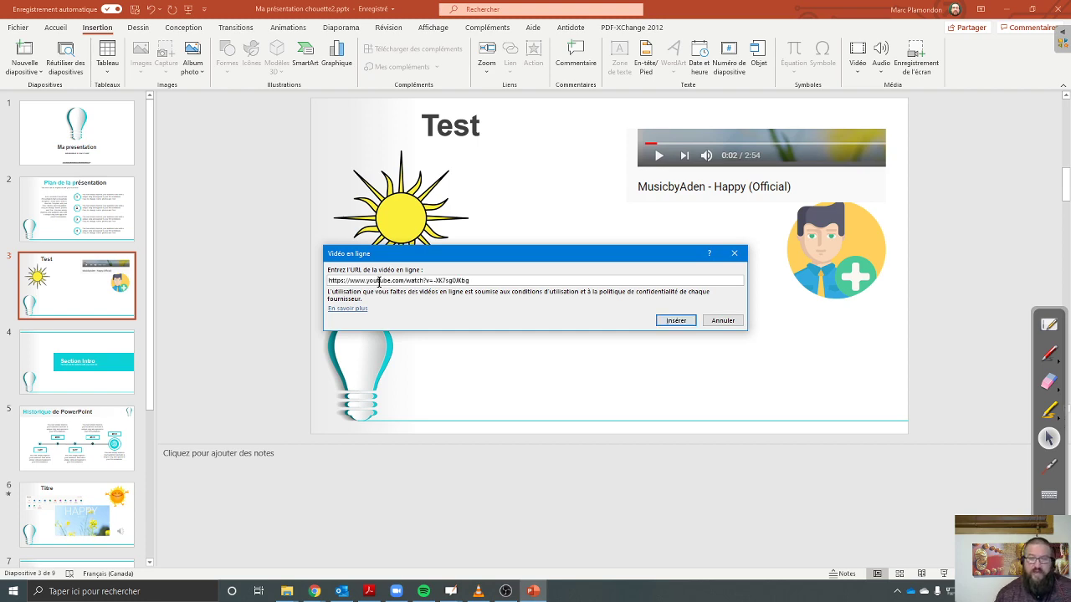
left_click(683, 322)
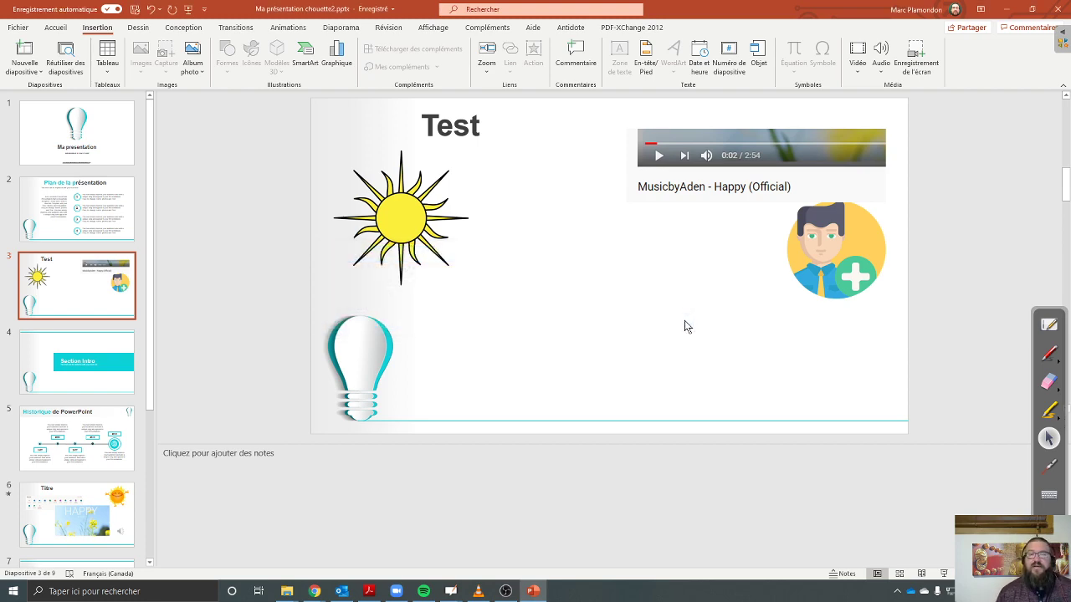
left_click(826, 385)
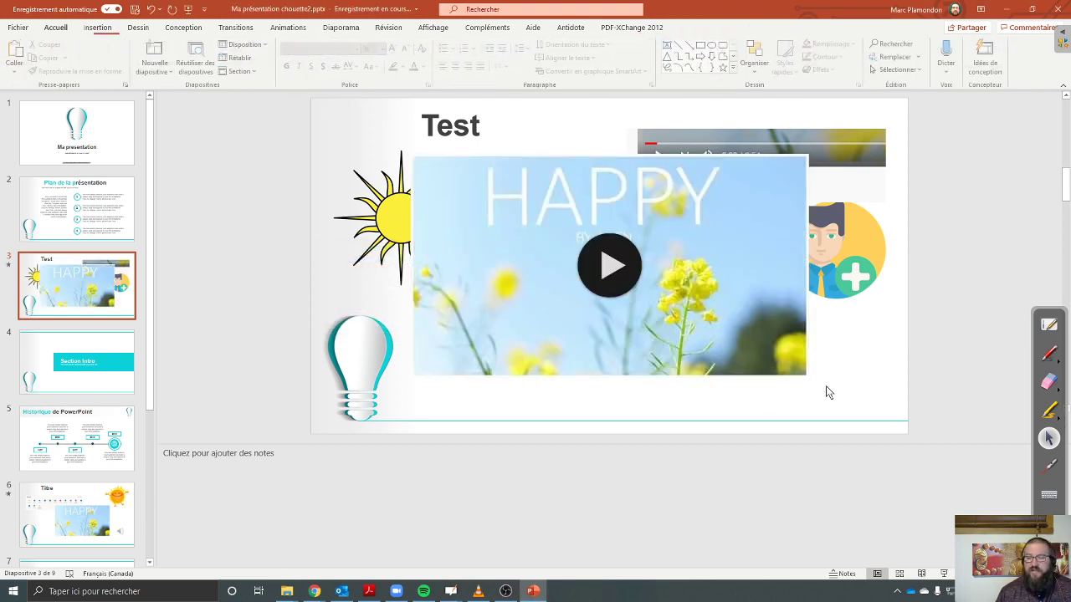
mouse_move(808, 371)
left_mouse_down()
mouse_move(836, 395)
mouse_move(641, 337)
mouse_move(676, 350)
left_mouse_up()
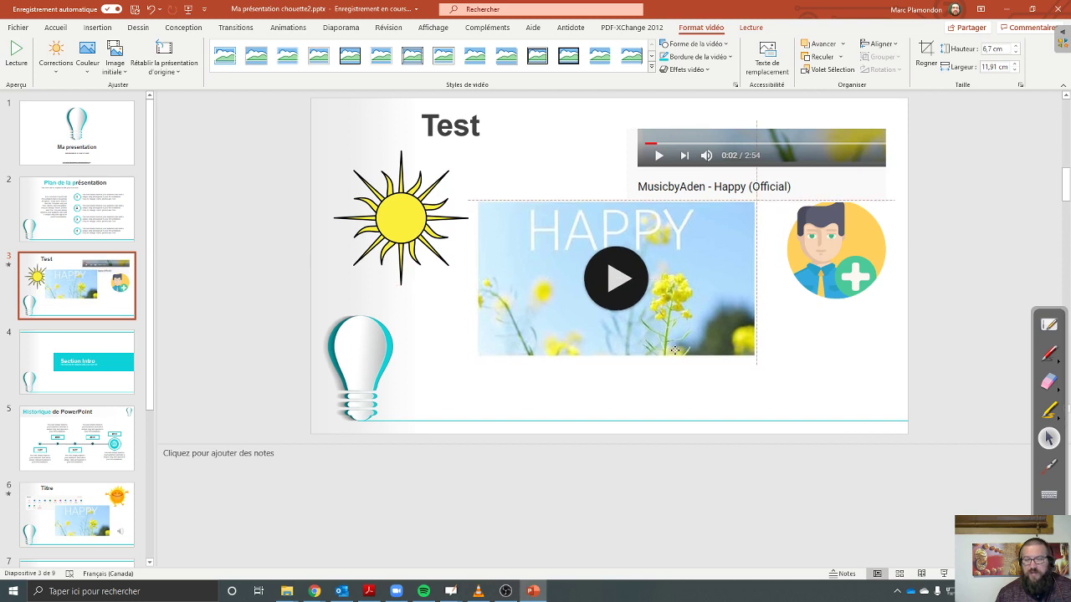
left_click(803, 381)
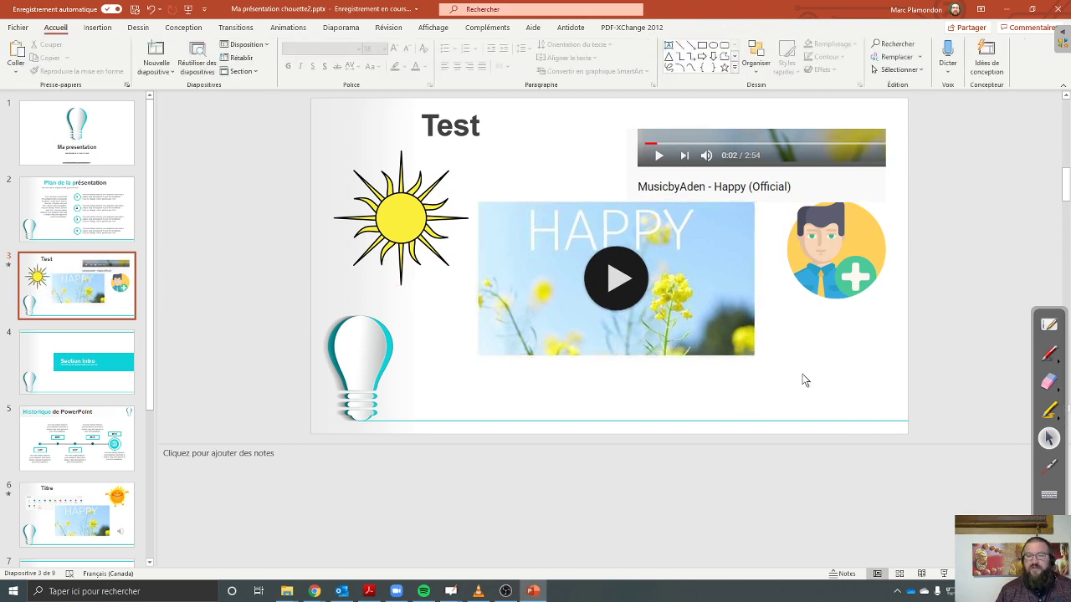
- Select and deselect the embedded Happy video to check its placement
left_click(740, 355)
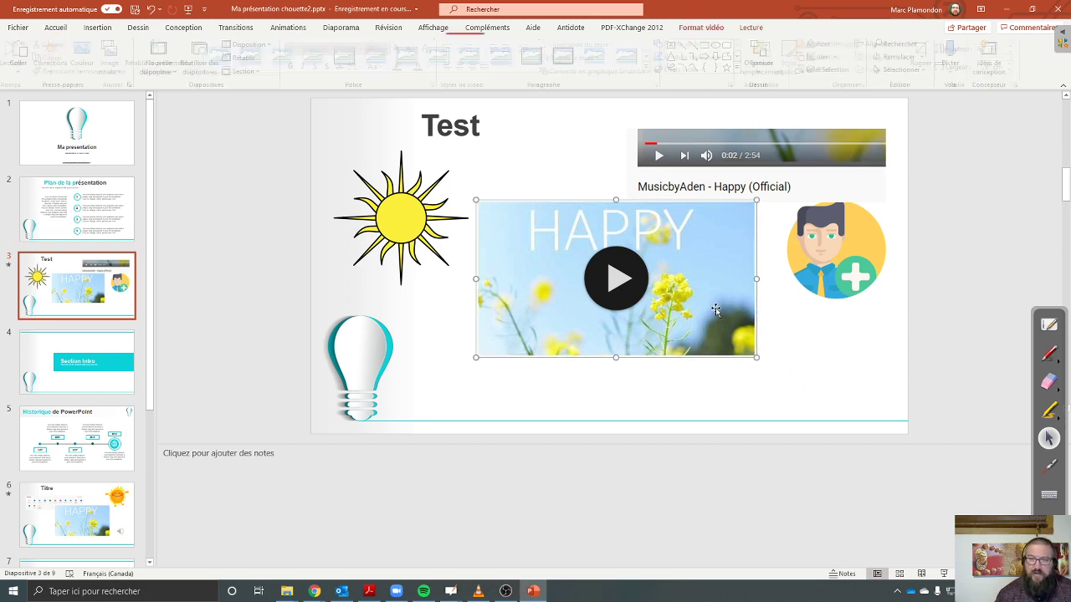
left_click(826, 360)
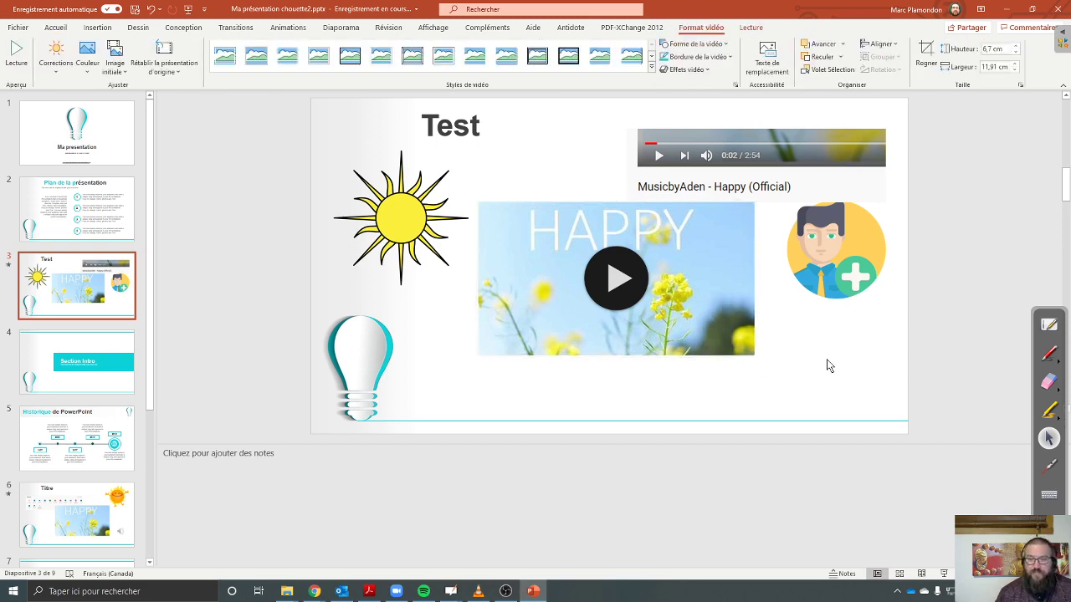
left_click(97, 28)
left_click(884, 74)
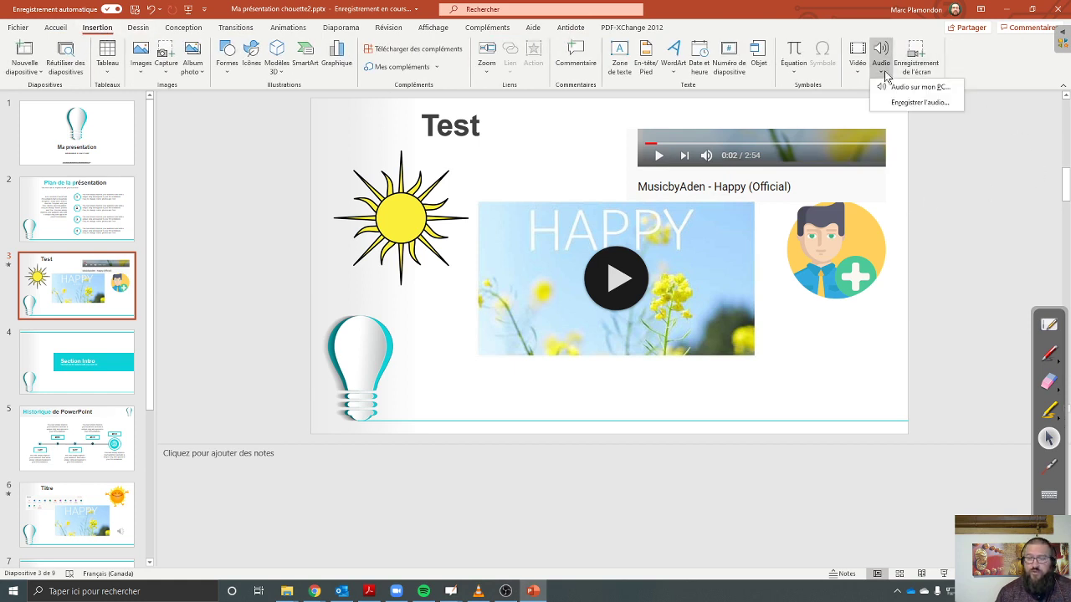
left_click(921, 103)
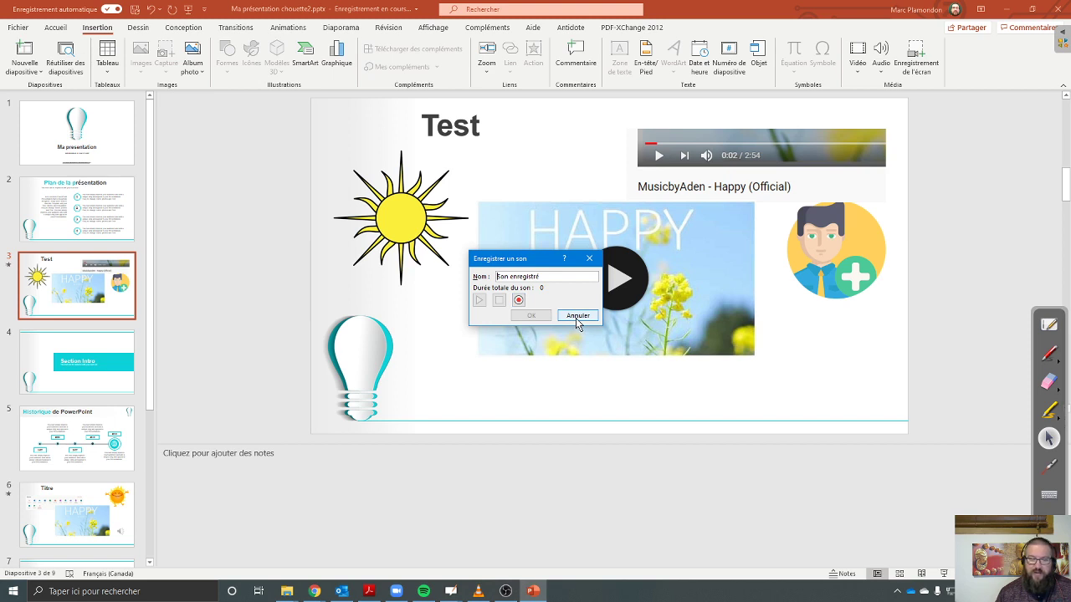
left_click(519, 301)
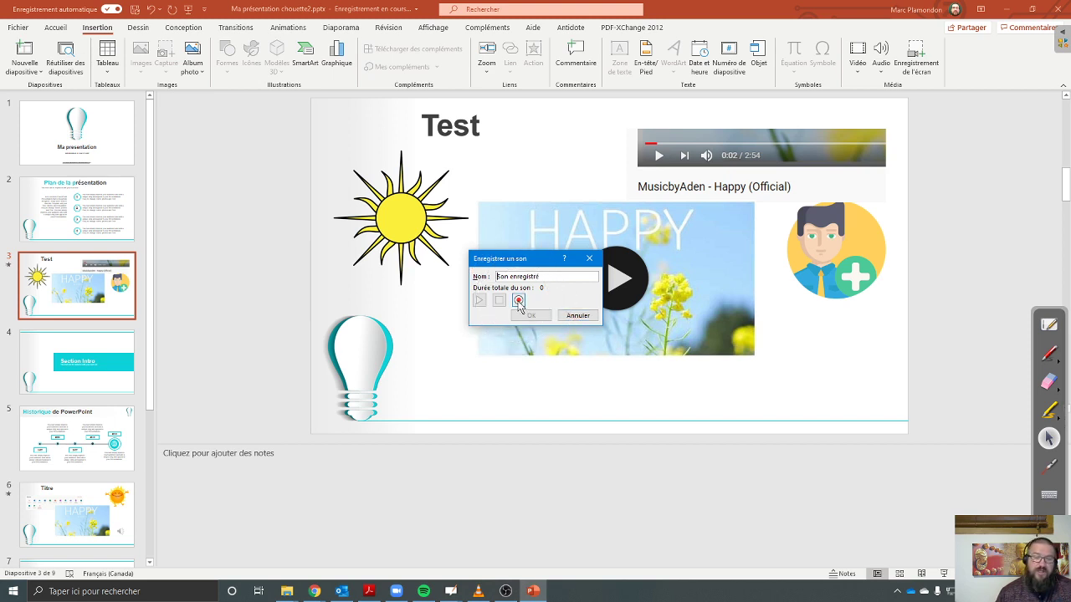
left_click_drag(539, 277, 477, 274)
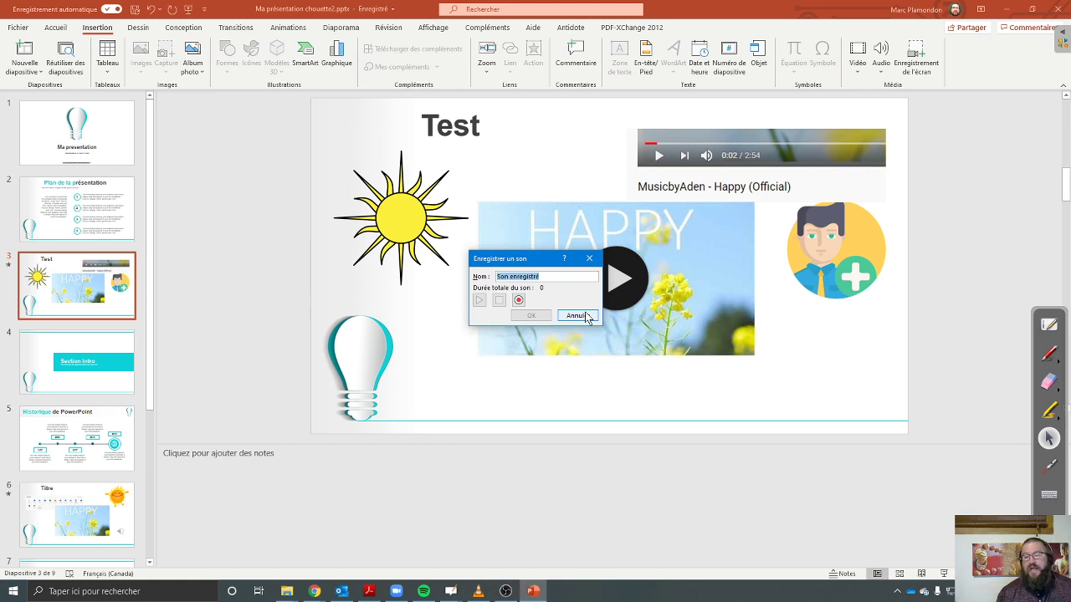
left_click(587, 316)
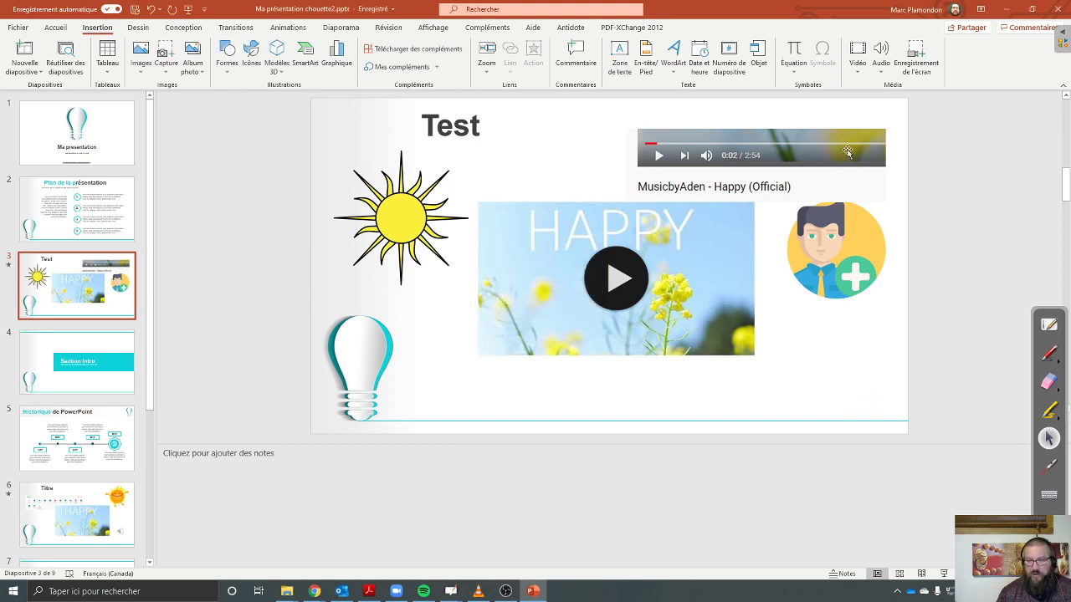
- Insert bensound-happyrock.mp3 from the PC through Audio sur mon PC
left_click(881, 71)
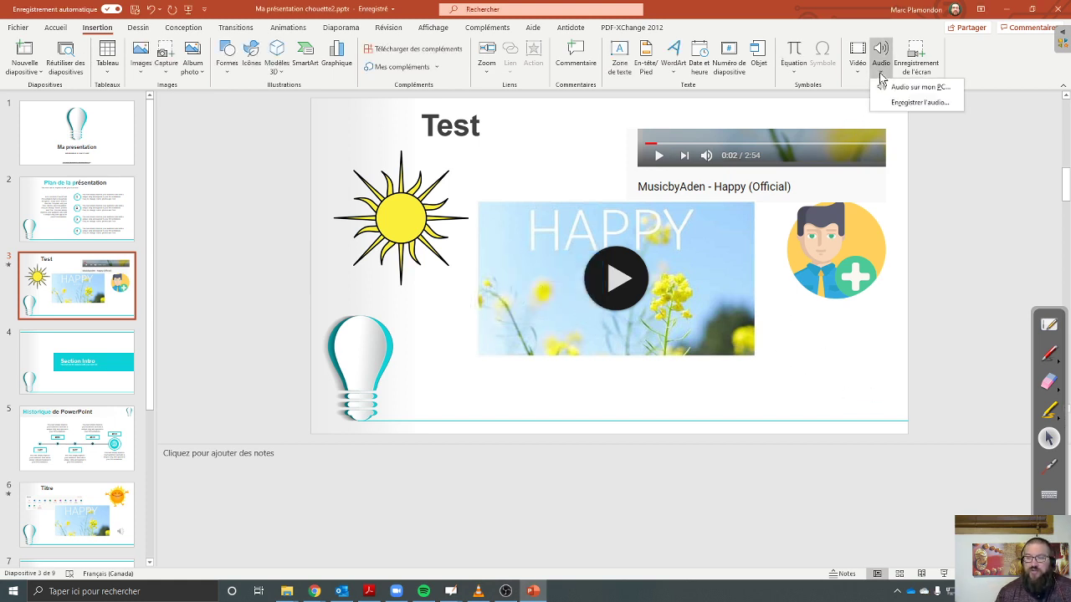
left_click(920, 87)
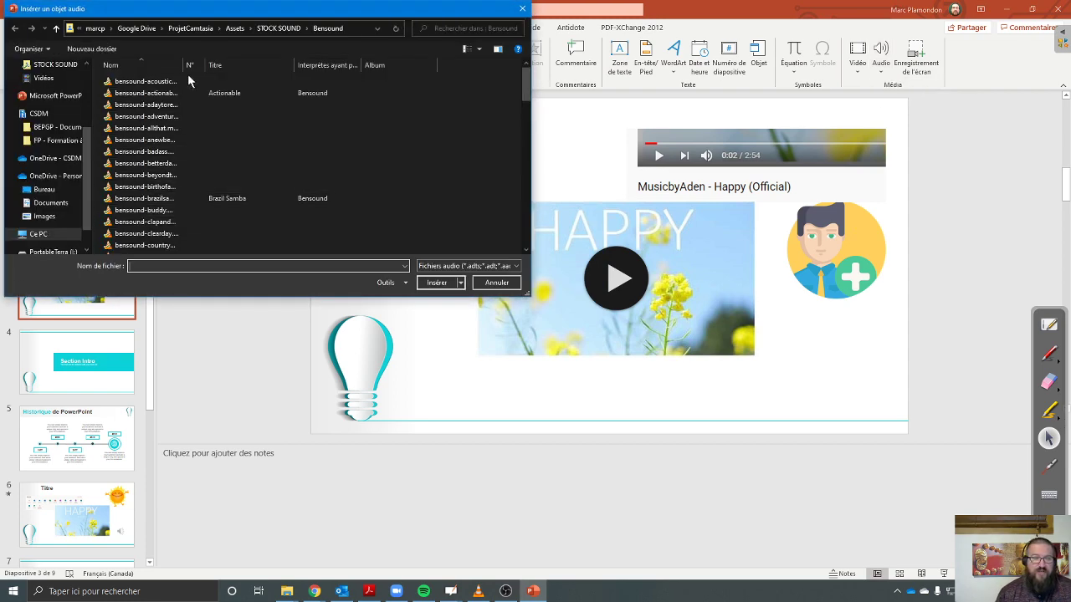
left_click_drag(184, 64, 339, 64)
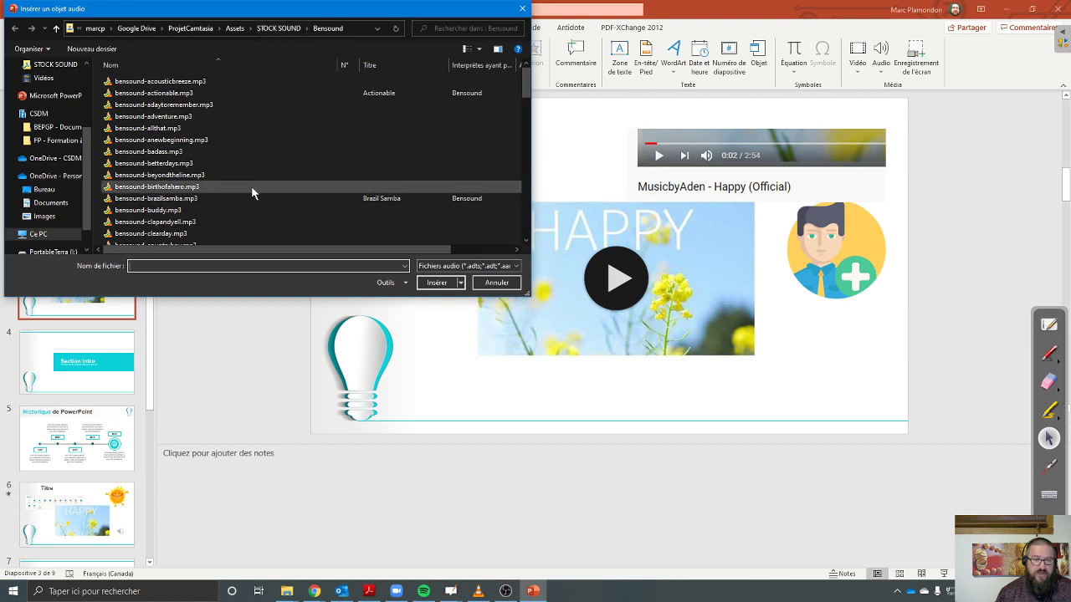
scroll(251, 185, "down", 3)
scroll(251, 186, "down", 4)
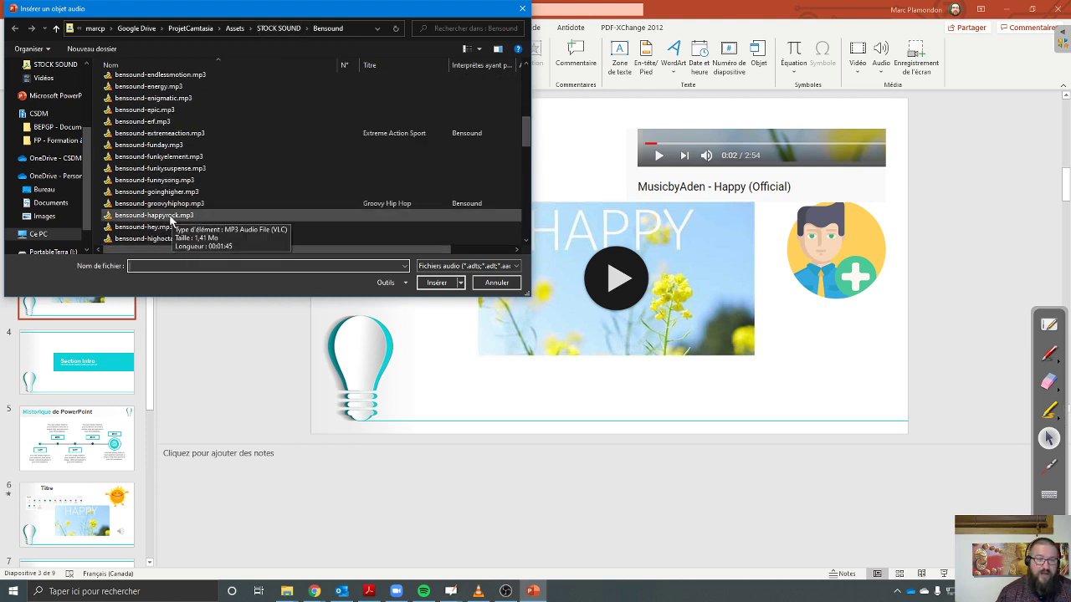
left_click(174, 215)
left_click(435, 283)
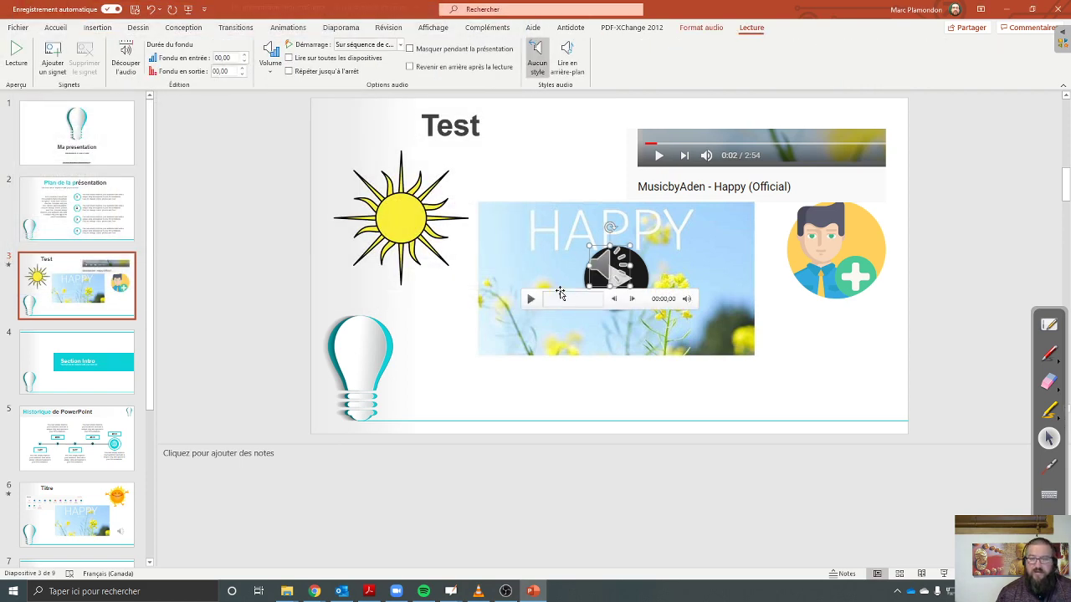
- Move the speaker icon below the avatar and briefly preview the audio
left_click(870, 354)
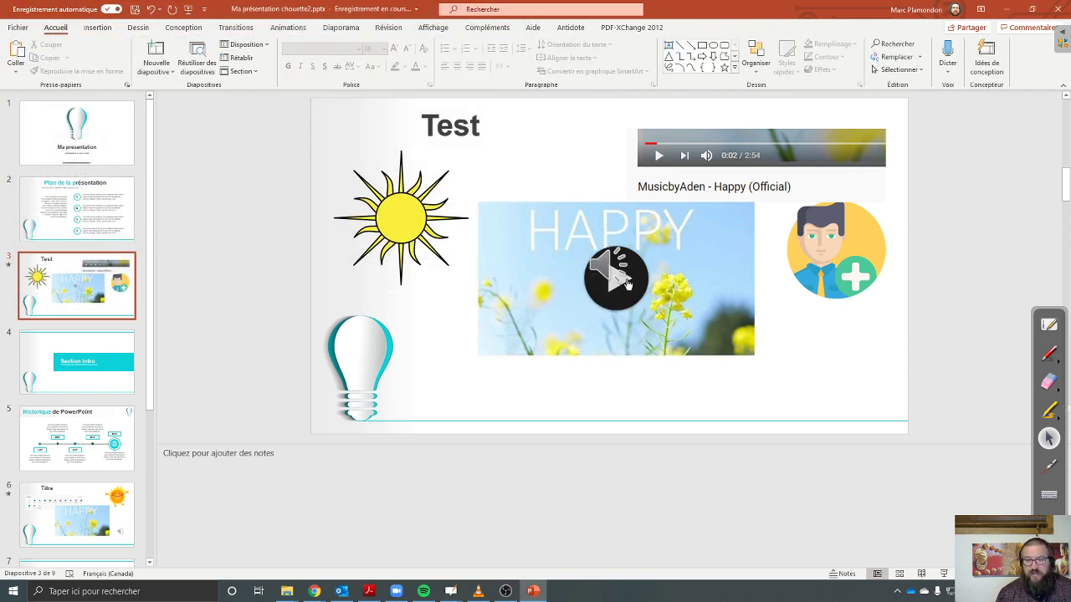
left_click_drag(616, 267, 823, 360)
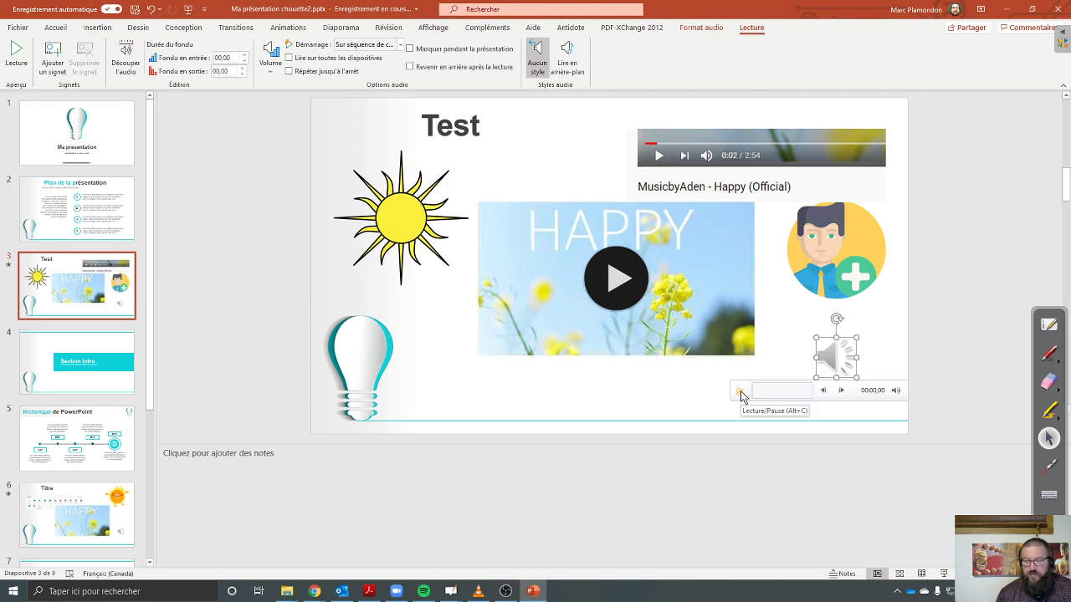
left_click(739, 393)
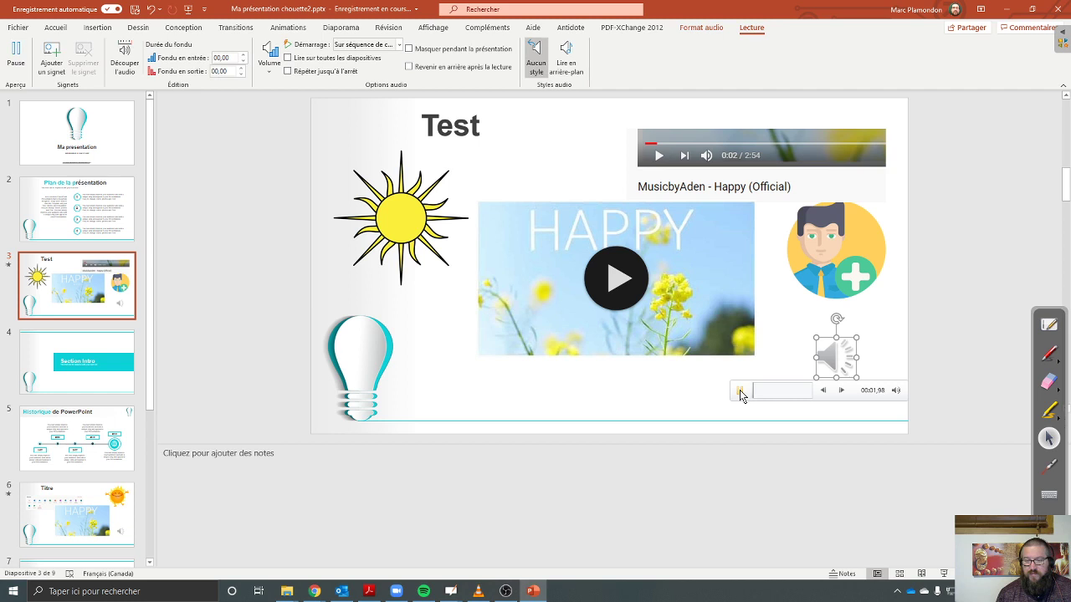
left_click(739, 390)
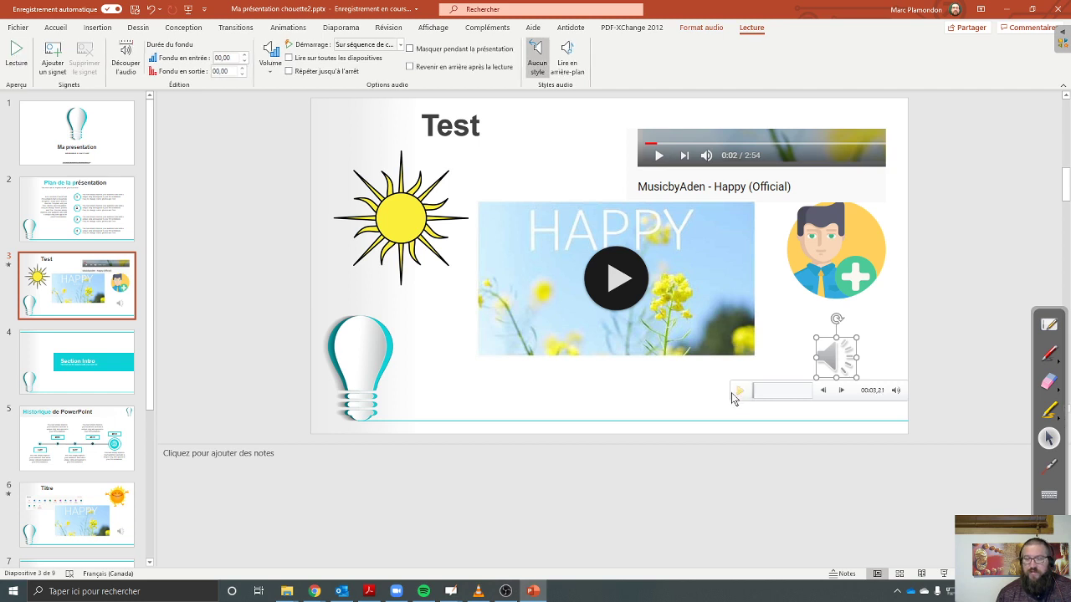
left_click(658, 404)
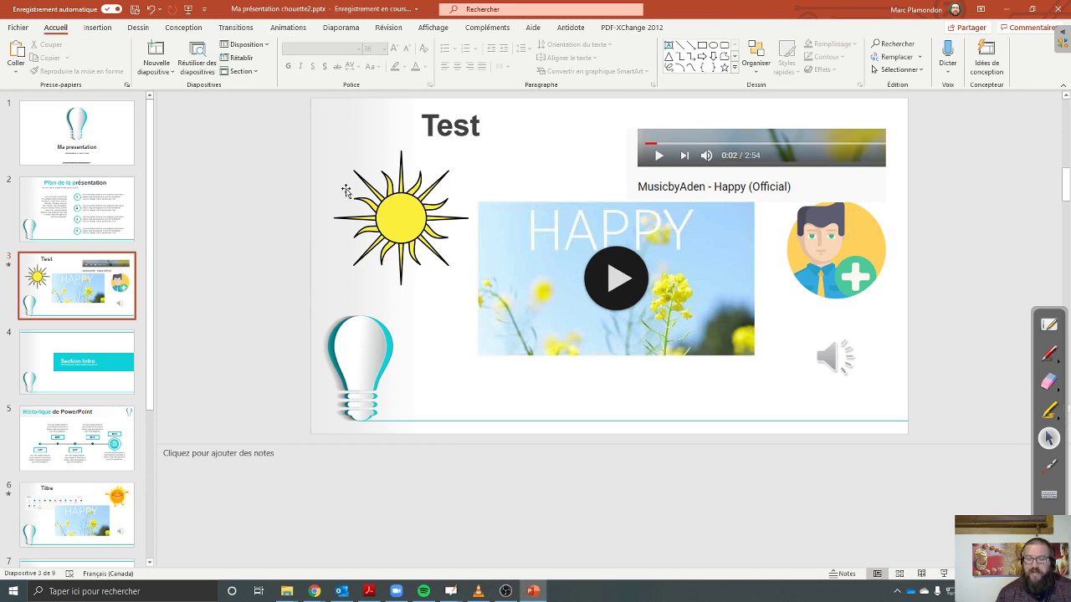
- Draw a text box beside the Test title and type 'Lien' in it
left_click(409, 219)
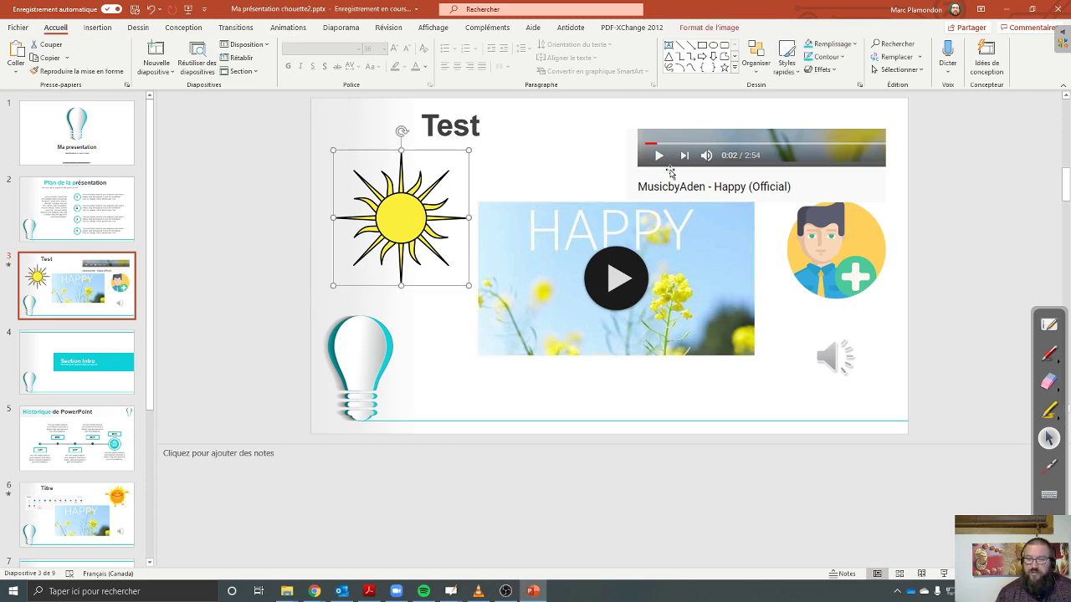
left_click(669, 170)
left_click(826, 247)
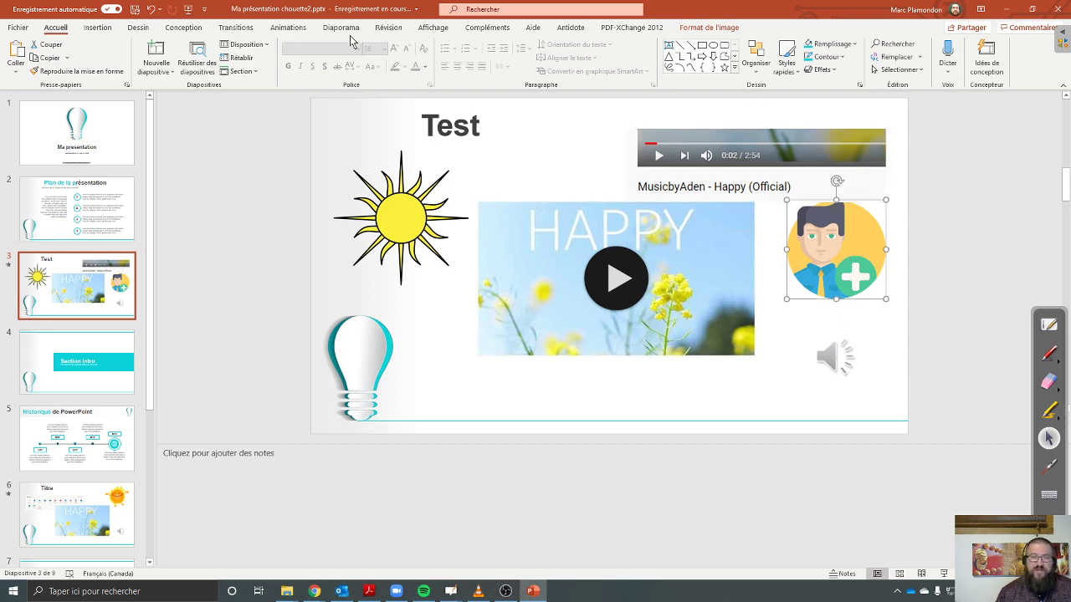
left_click(92, 27)
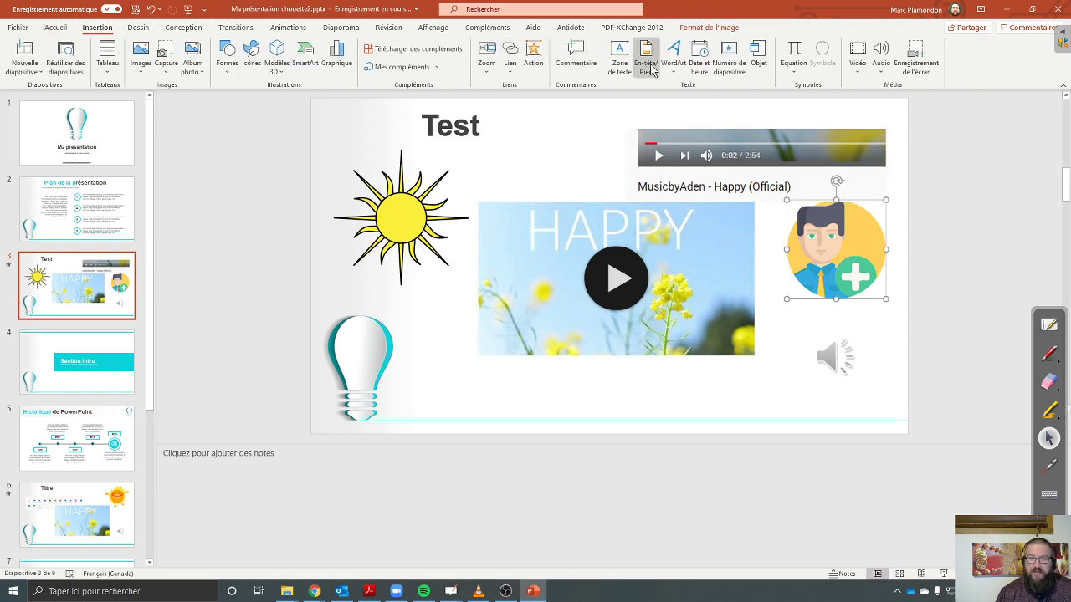
left_click(619, 59)
left_click_drag(540, 178, 558, 178)
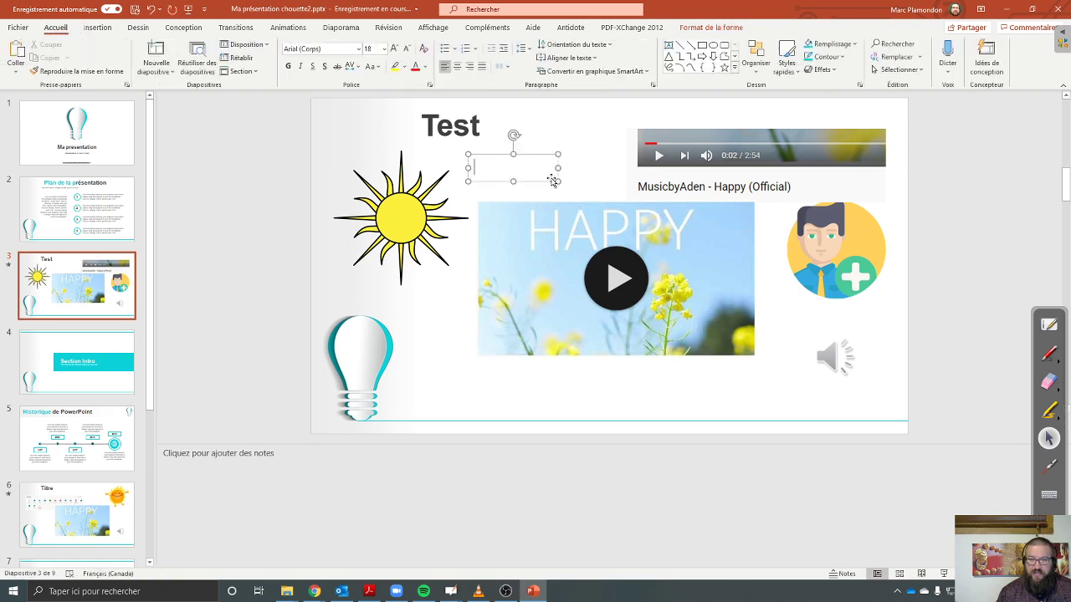
type("Lien")
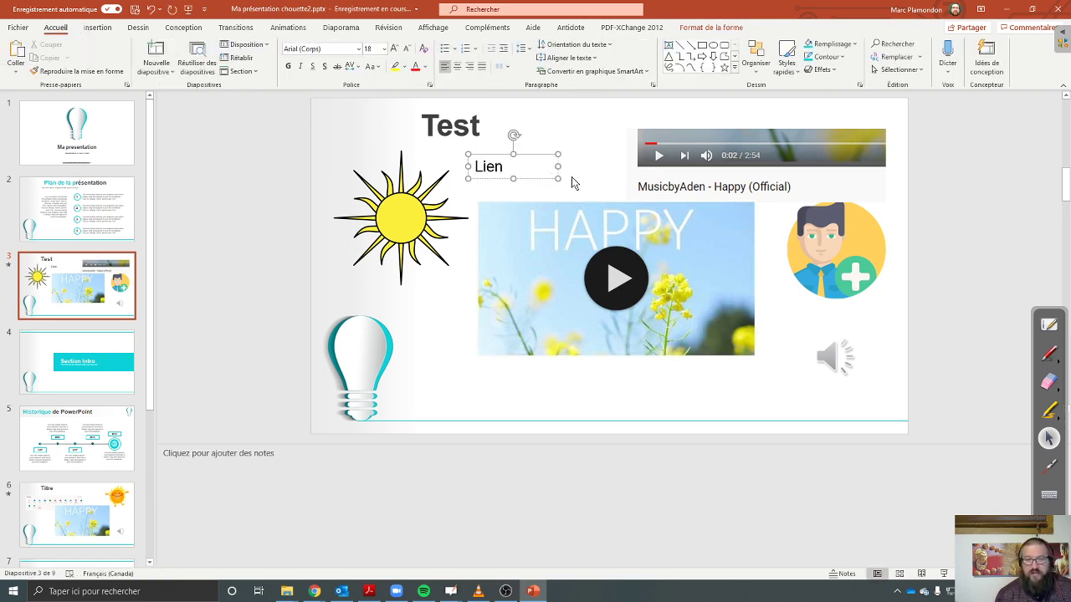
- Select the word 'Lien' and open its hyperlink settings
double_click(487, 167)
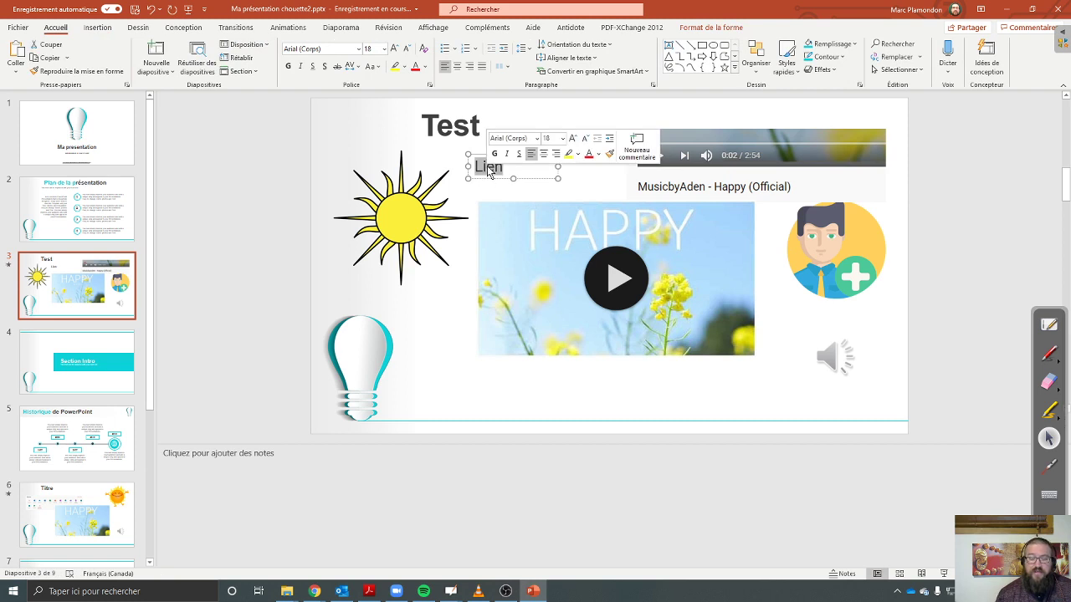
right_click(489, 168)
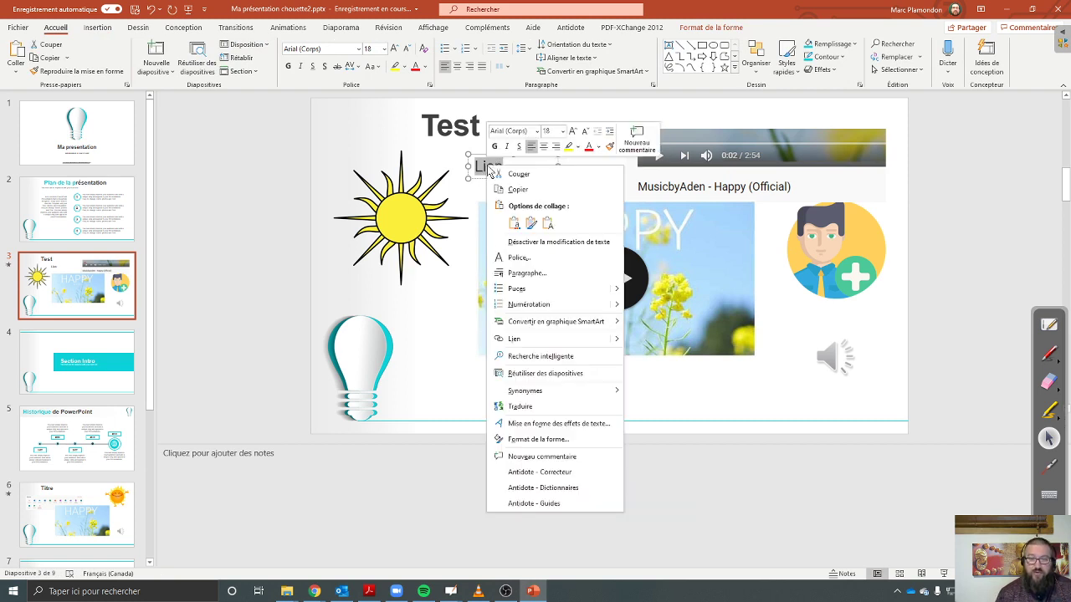
mouse_move(556, 391)
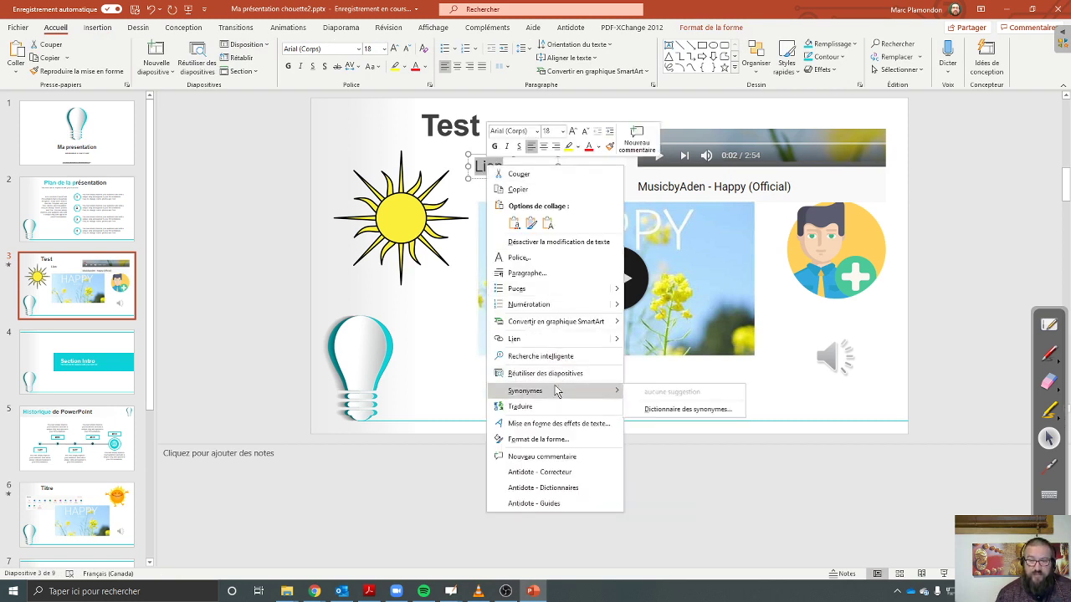
left_click(544, 340)
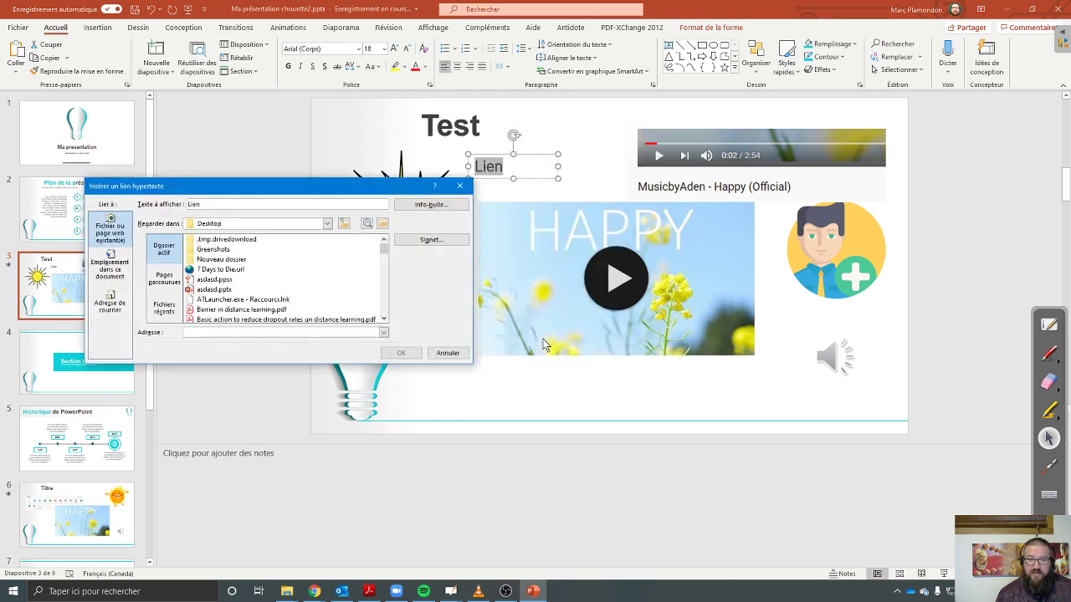
- Open the Lien (hyperlink) dialog for the sun picture
left_click(459, 185)
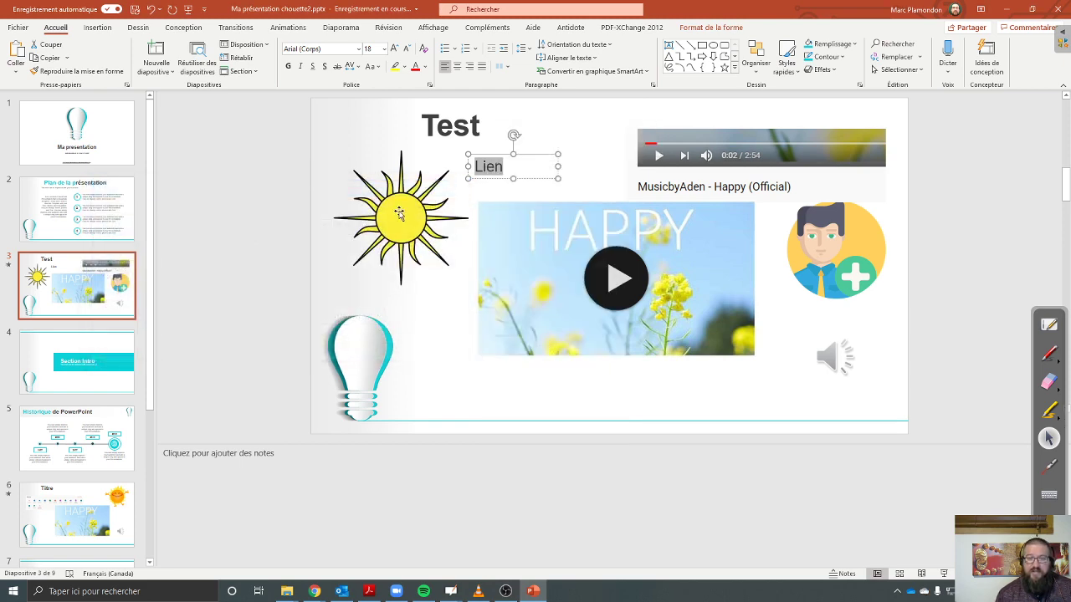
left_click(402, 206)
right_click(401, 205)
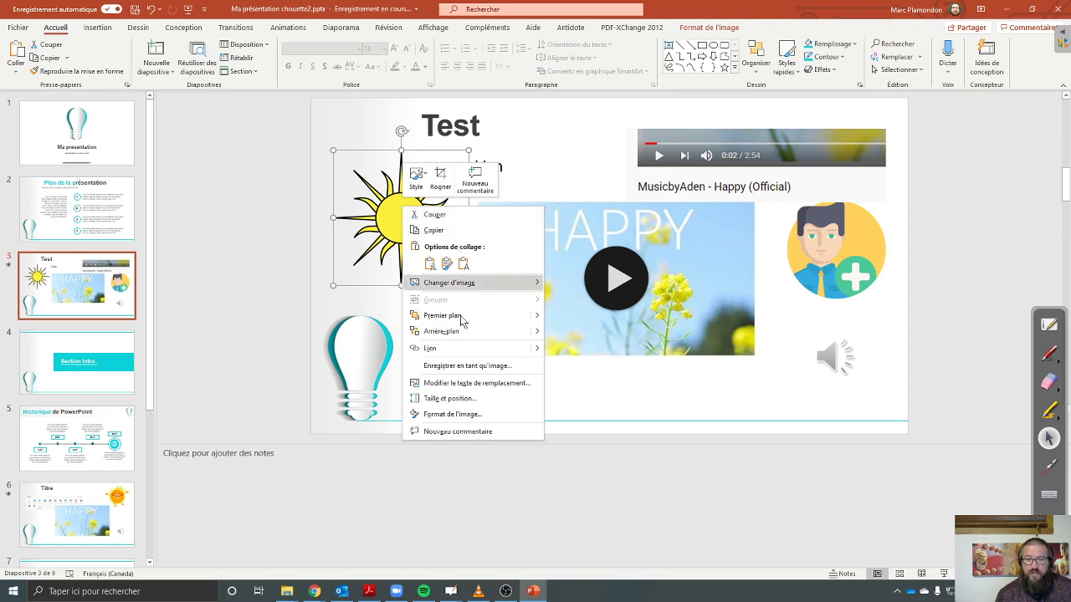
left_click(463, 351)
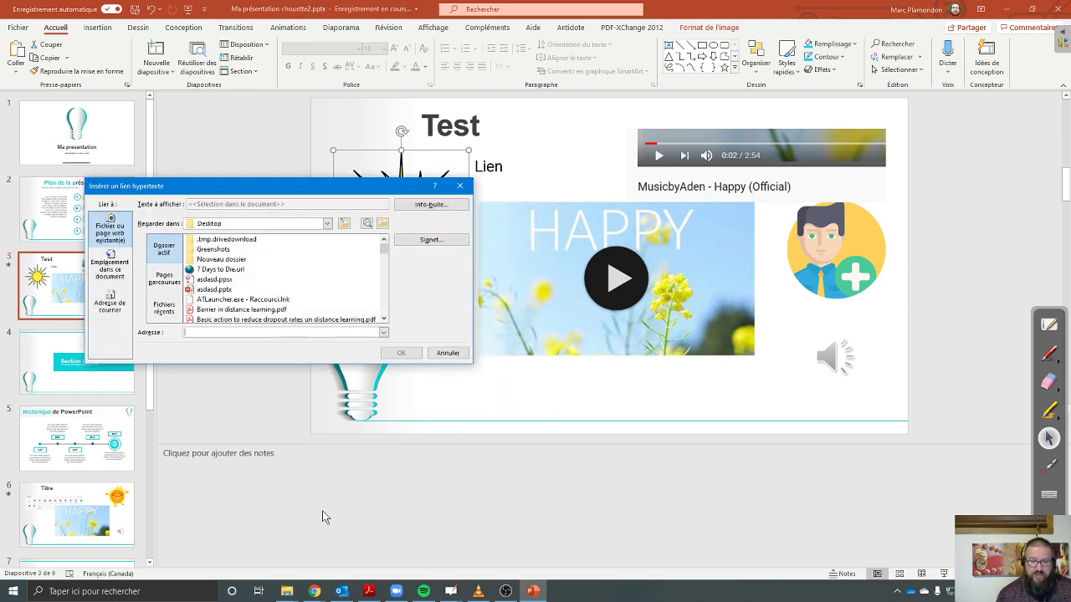
- Copy the Paper Idea Bulb template page URL in Chrome, then minimize Chrome
mouse_move(315, 590)
left_click(413, 528)
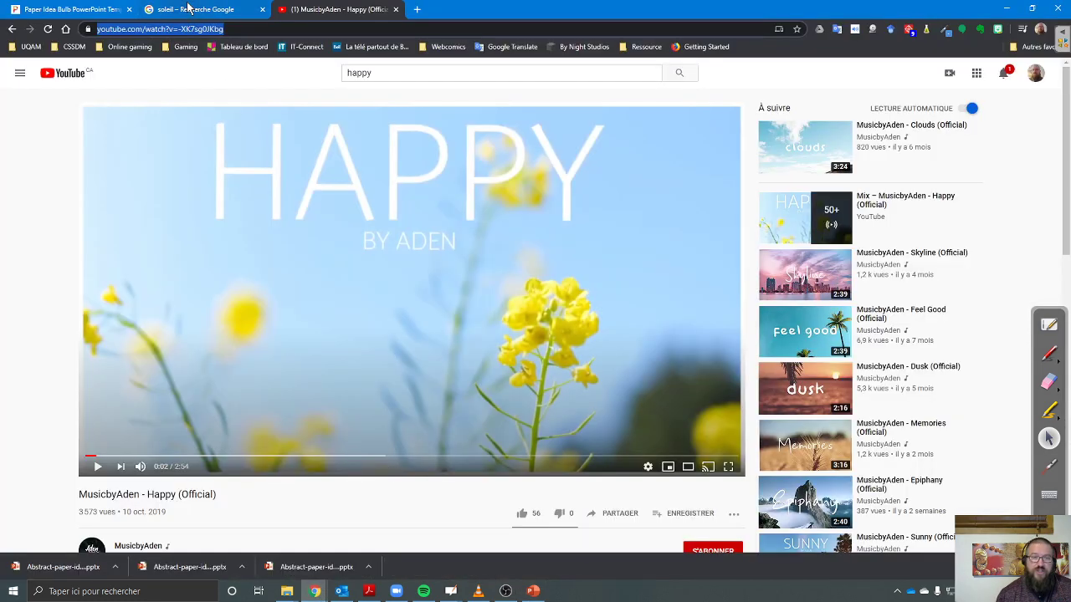
left_click(219, 11)
left_click(60, 8)
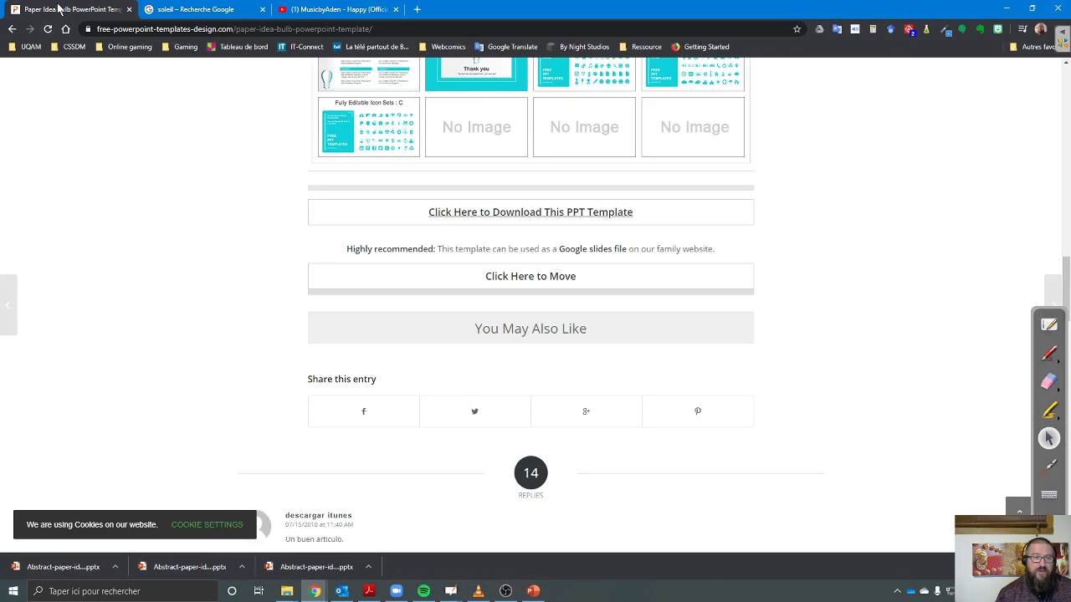
left_click(387, 30)
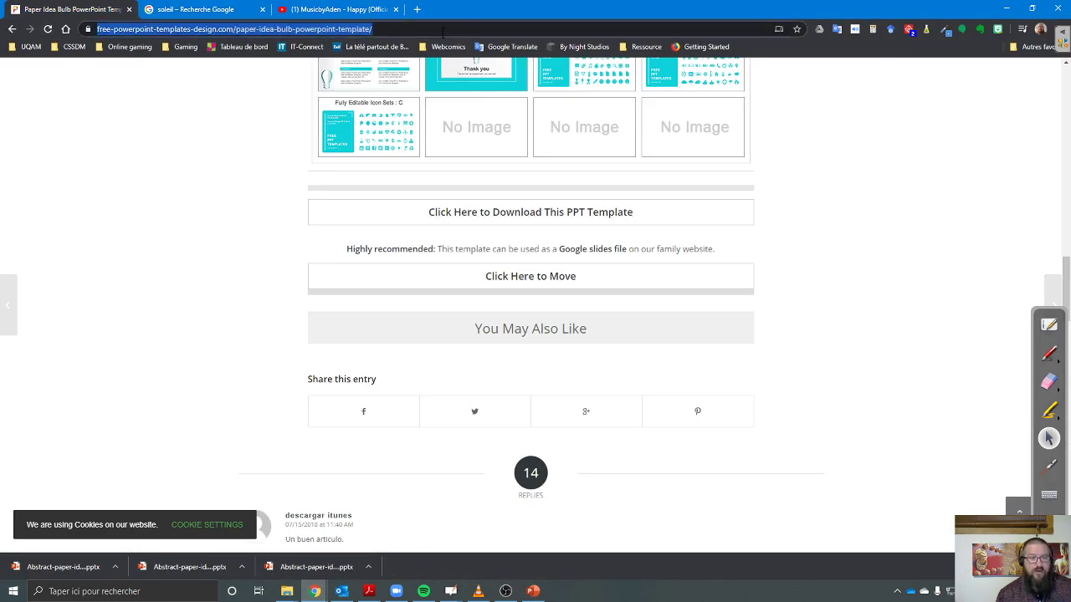
left_click(1008, 9)
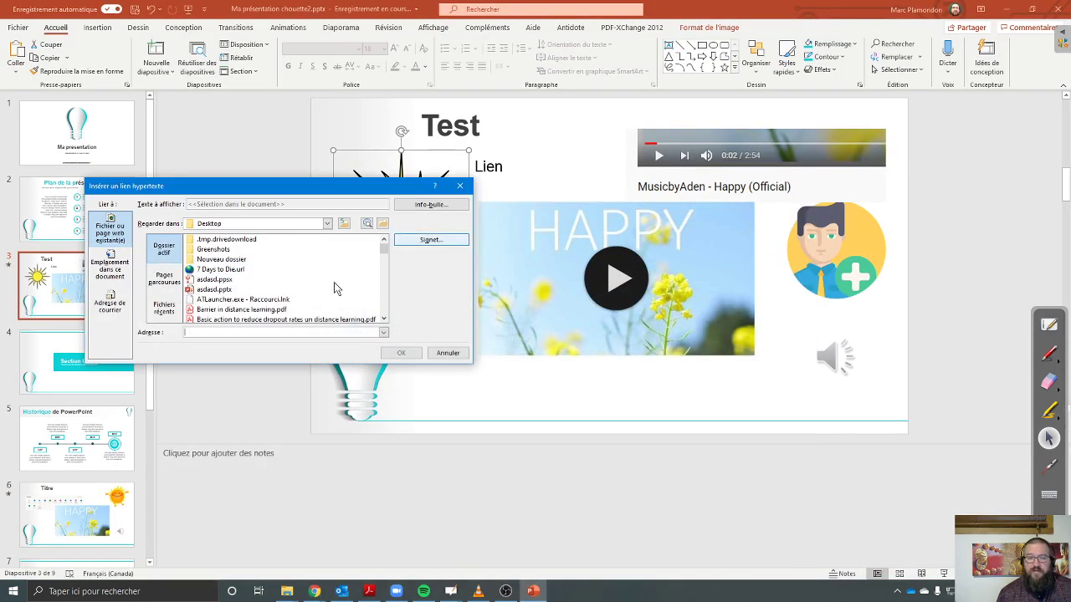
- Paste the template page URL into the Adresse field and confirm with OK
key("ctrl+v")
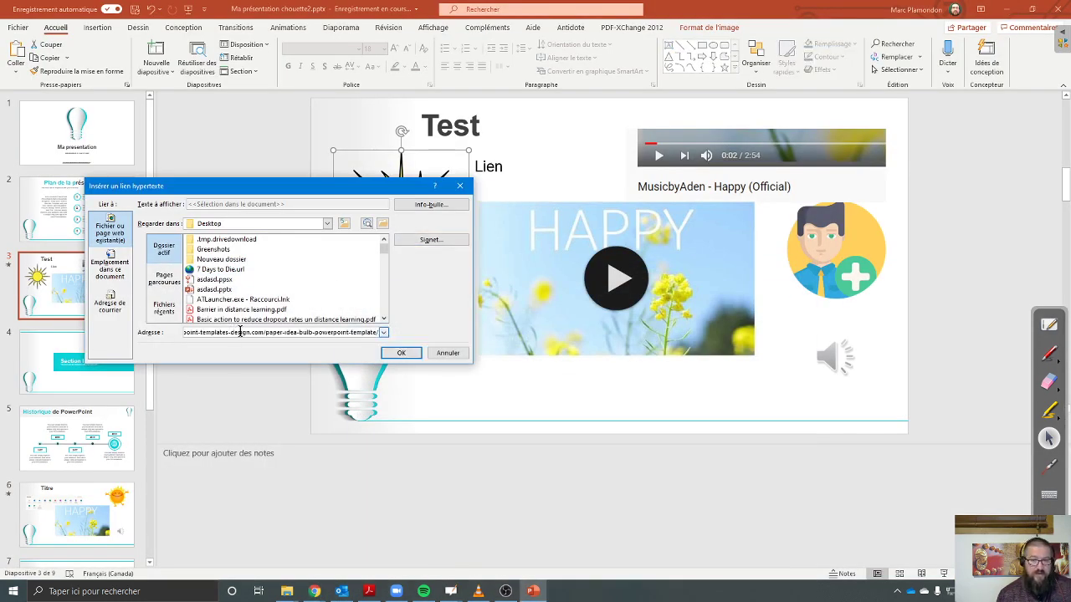
left_click(405, 355)
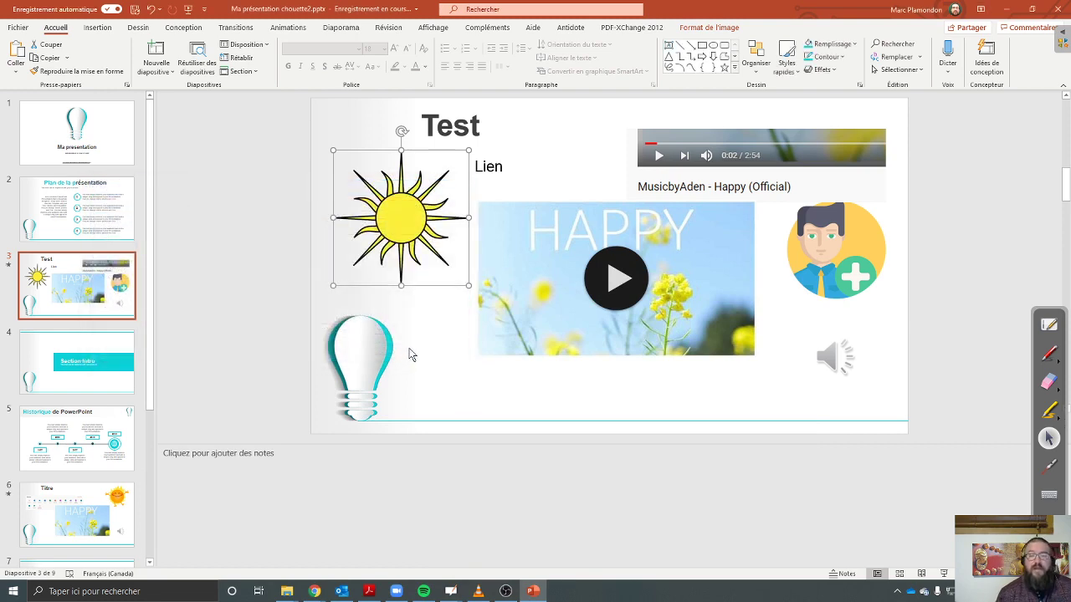
left_click(439, 332)
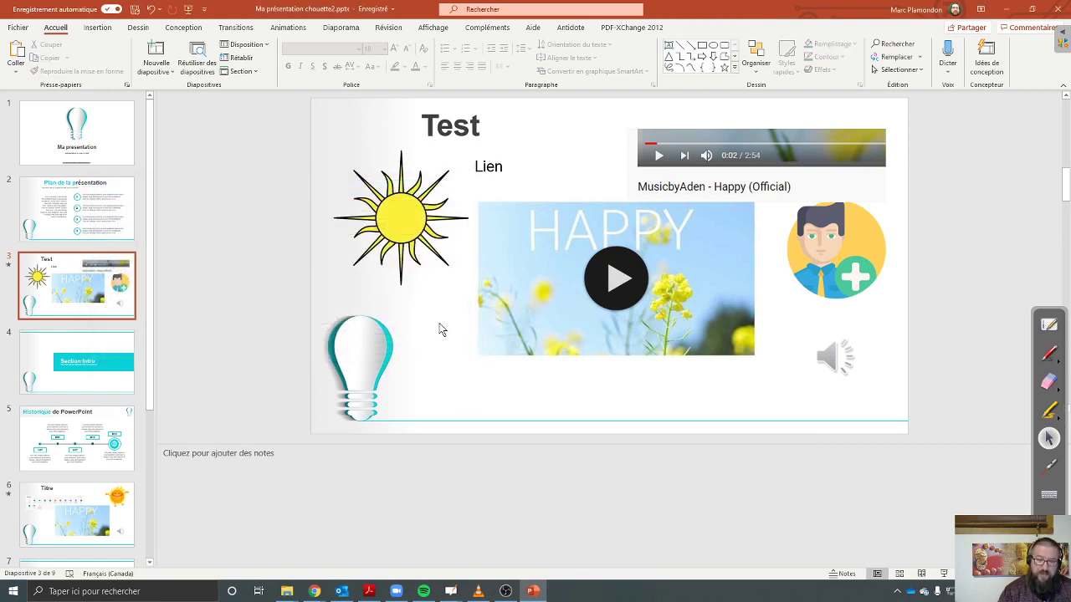
- Start the slide show from the Test slide and play then pause the Happy video
key("shift+F5")
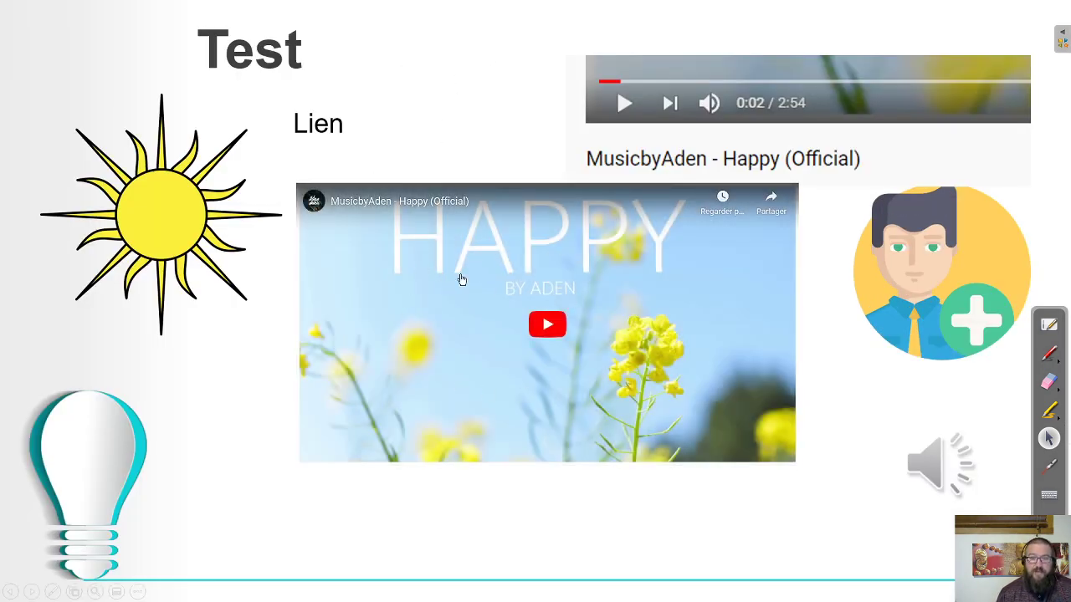
left_click(549, 326)
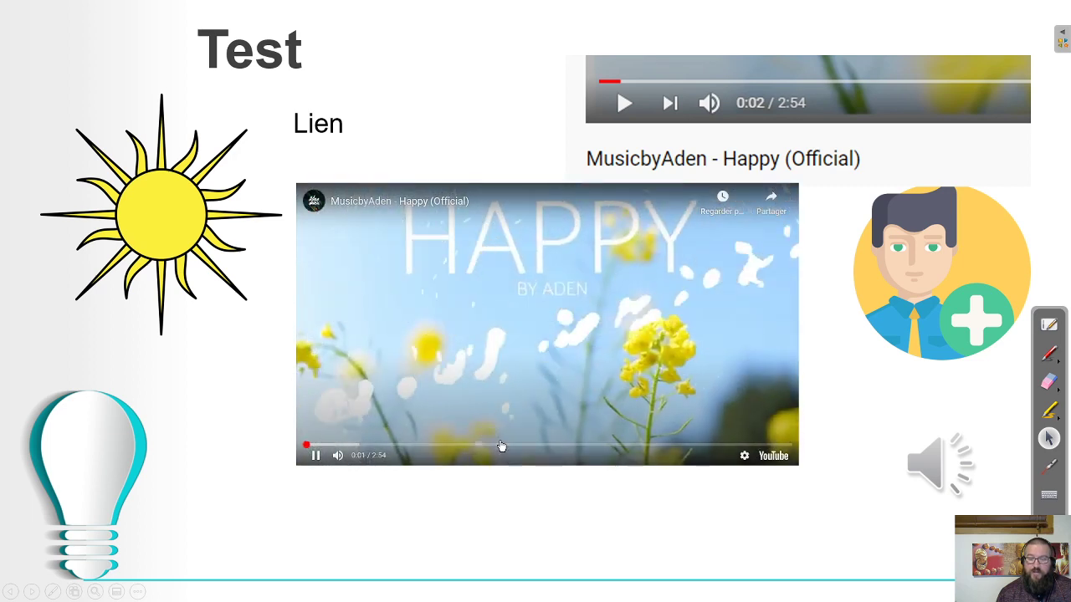
left_click(315, 455)
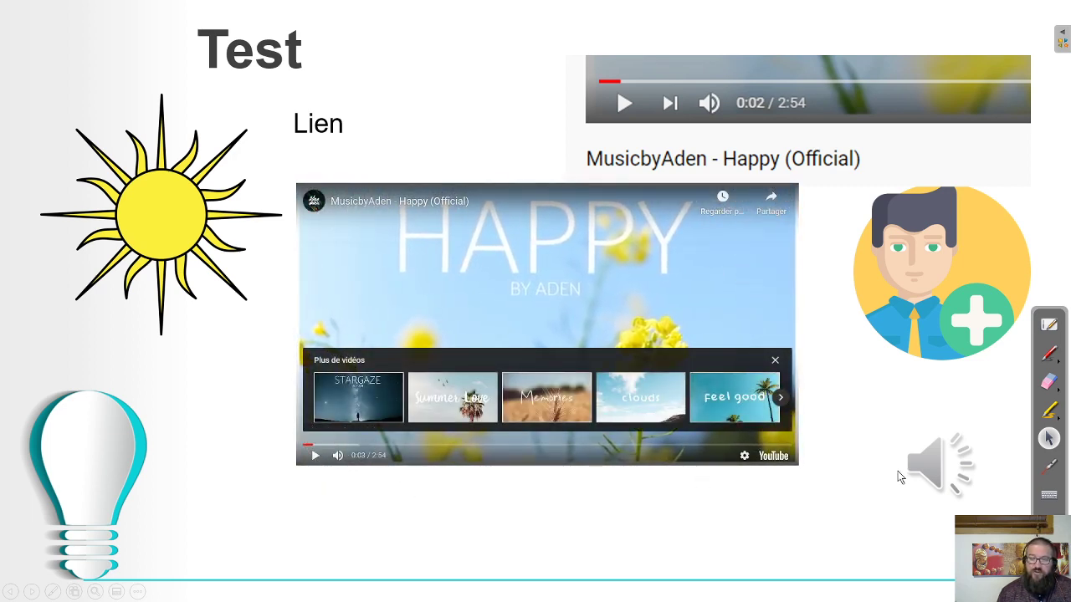
- Play the audio clip, try the Lien link, and follow the sun's link to the template site
mouse_move(924, 471)
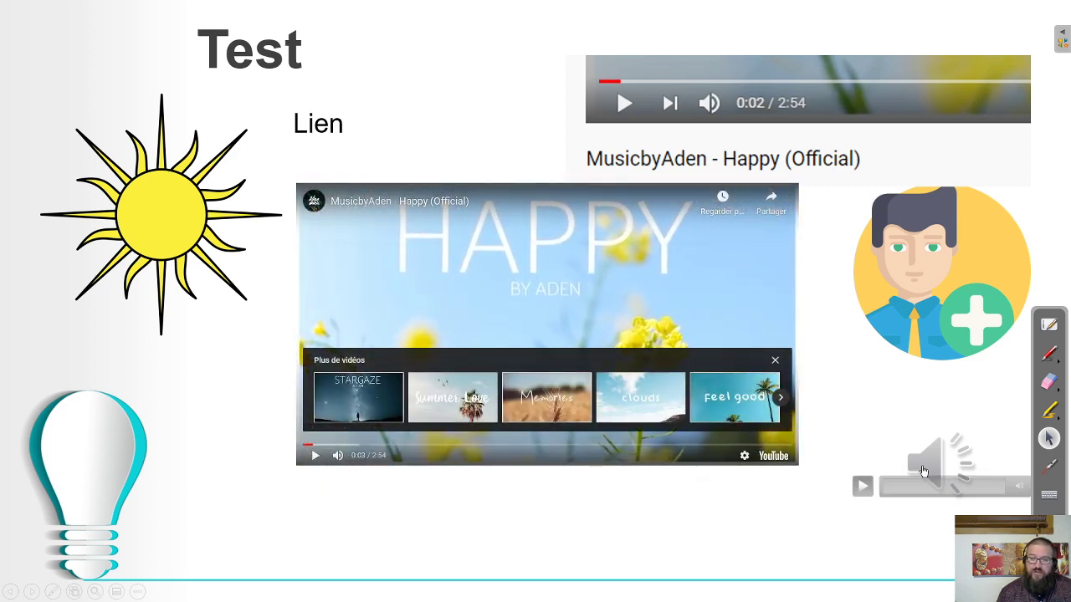
left_click(863, 487)
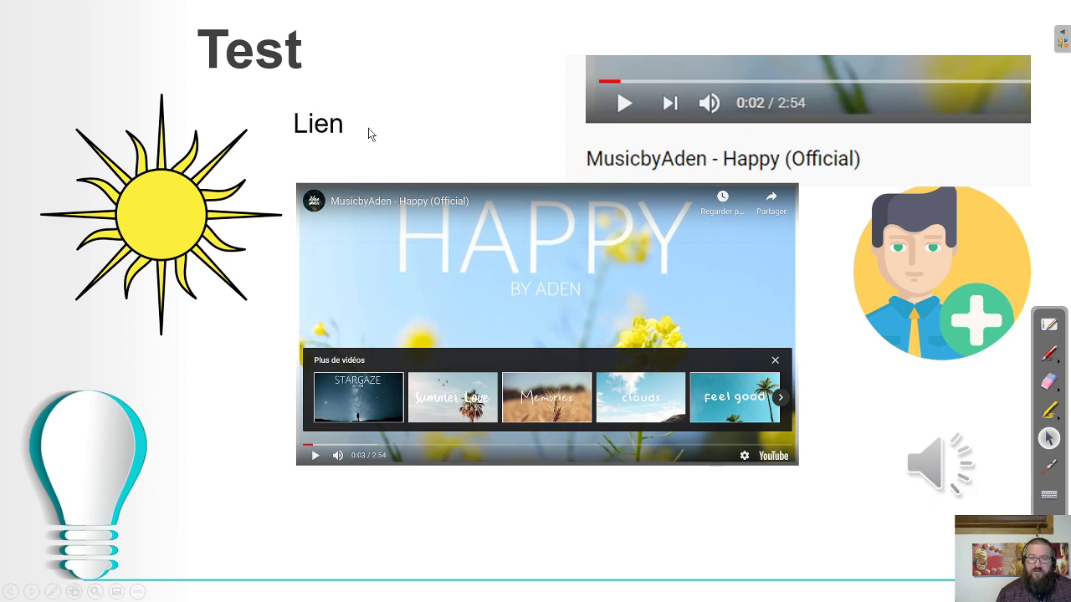
left_click(423, 186)
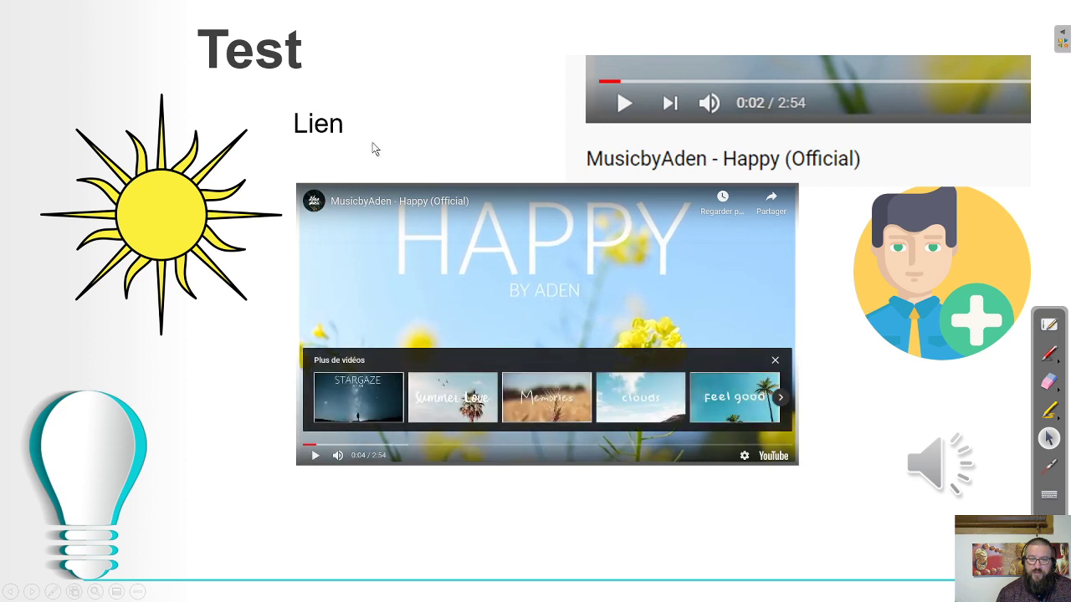
left_click(330, 134)
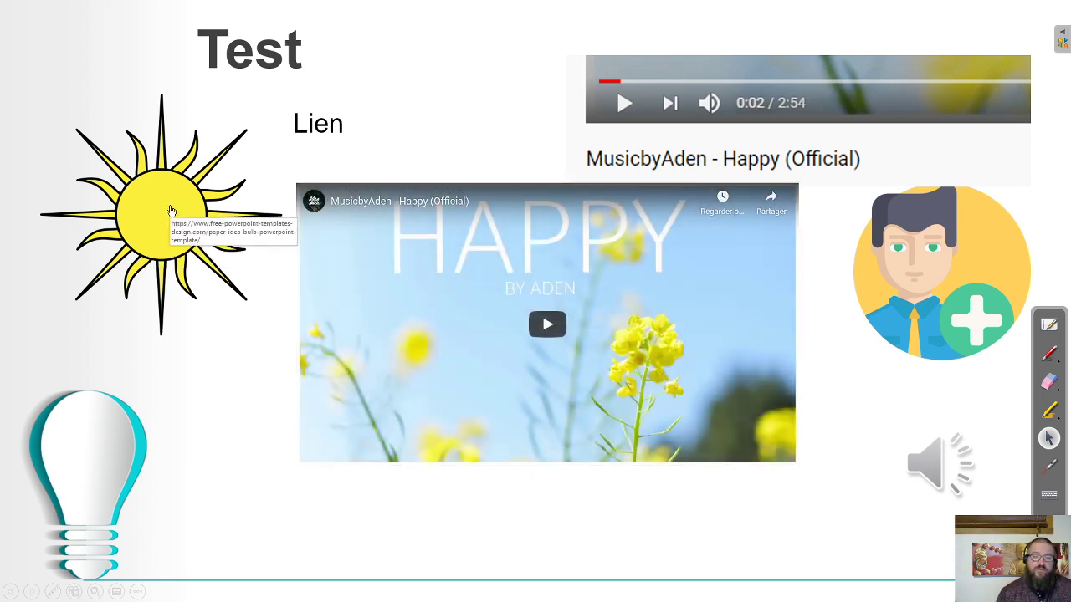
left_click(170, 209)
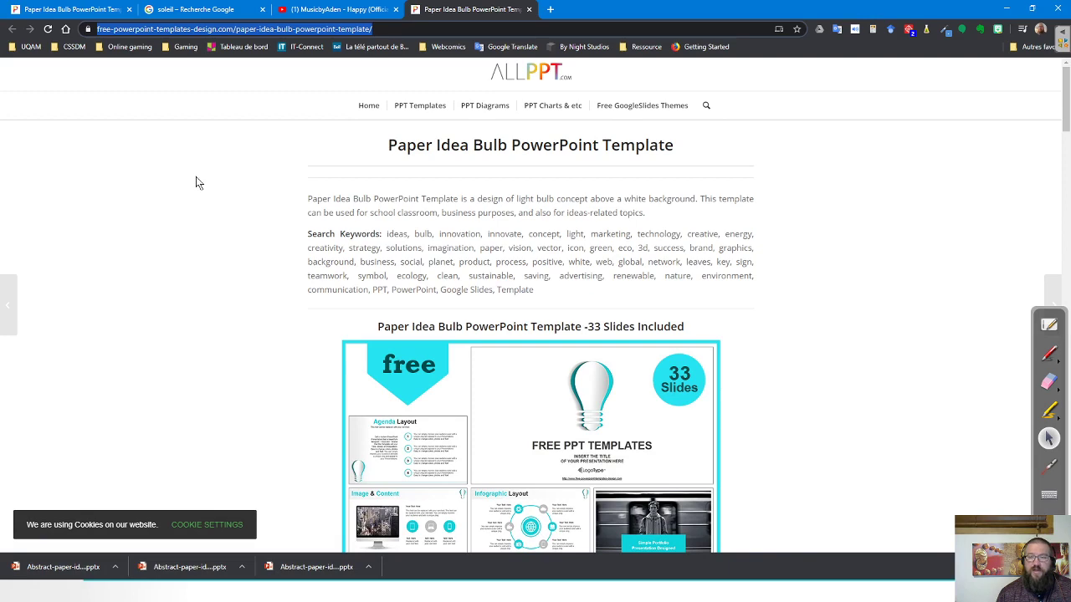
- Close the template page tab in Chrome and switch back to the OpenBoard board
left_click(530, 9)
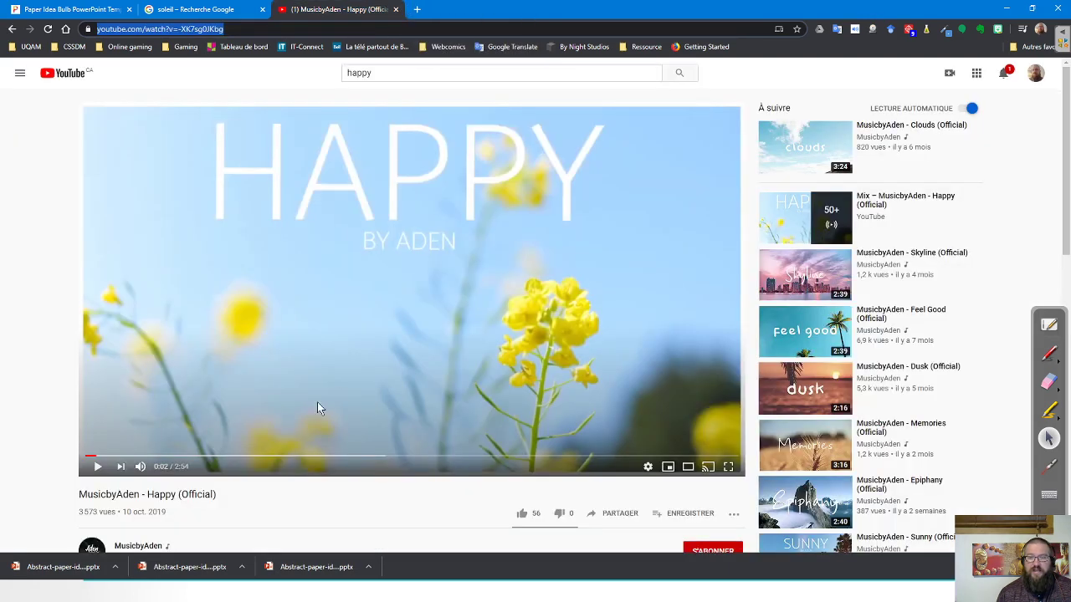
left_click(1050, 325)
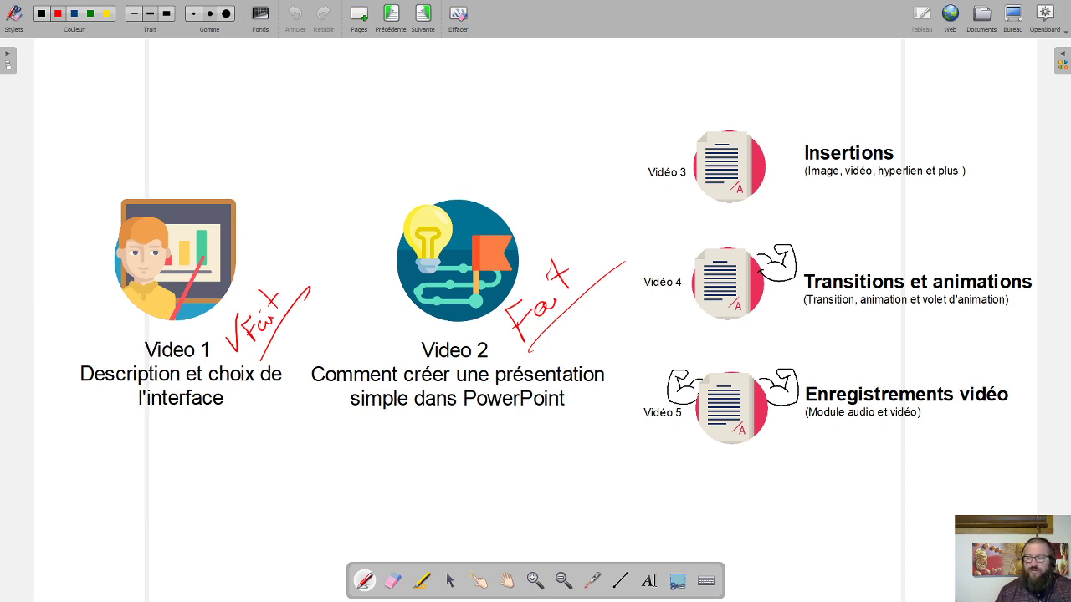
- Dismiss the Start menu and advance OpenBoard to the MÉDIAGRAPHIE page with Suivante
key("super")
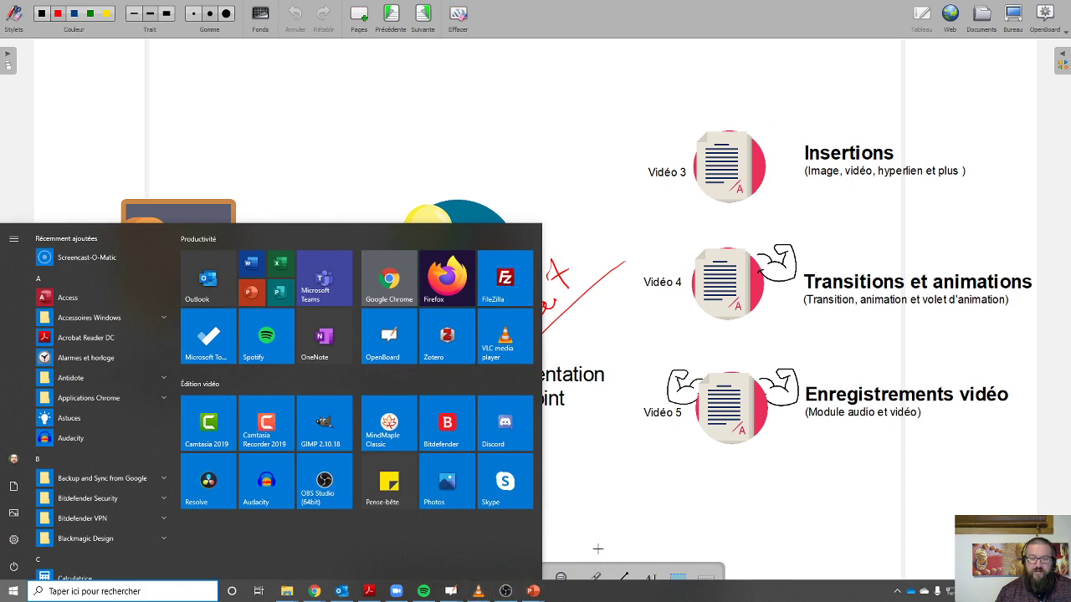
left_click(597, 549)
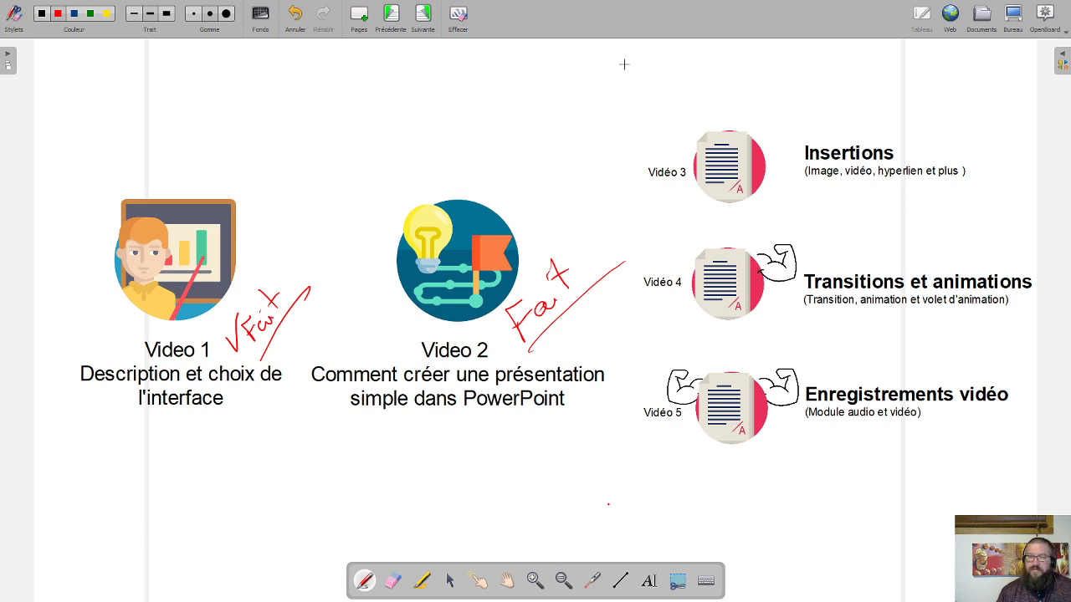
left_click(423, 15)
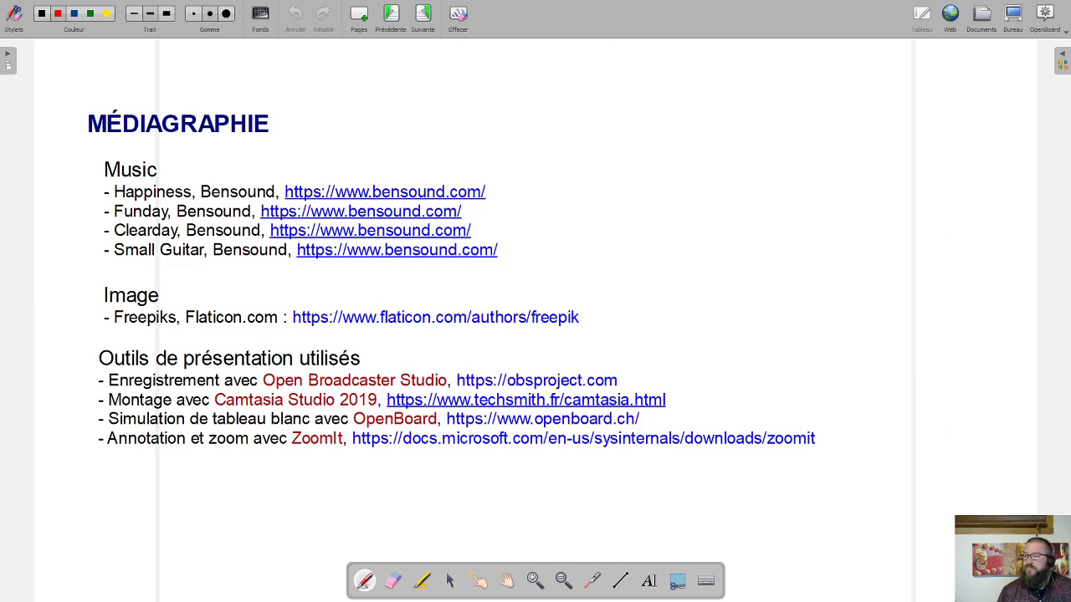